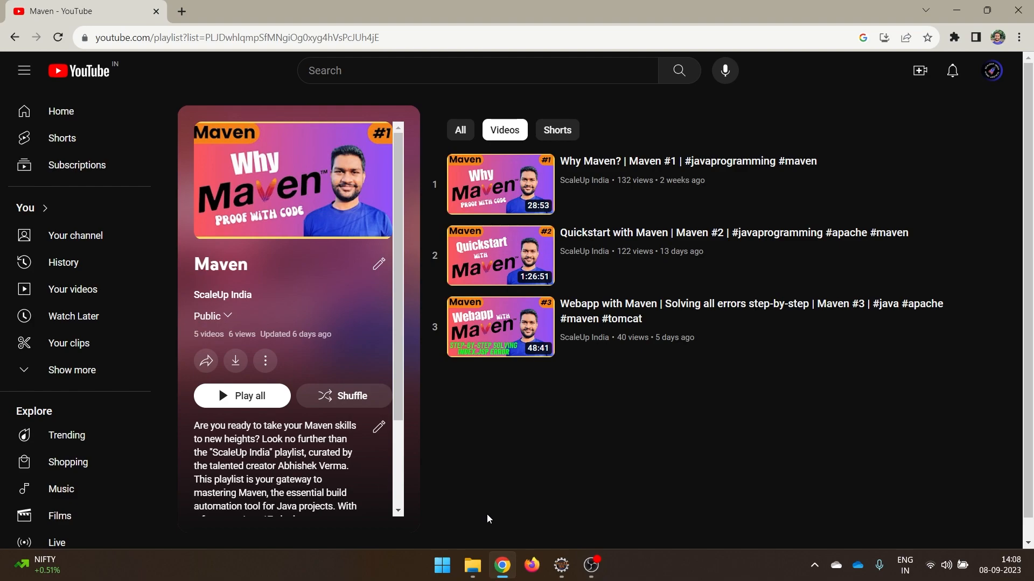
Check the Java and Maven installations in Command Prompt by running java -version and mvn -v, and close it.
left_click(448, 555)
left_click(473, 229)
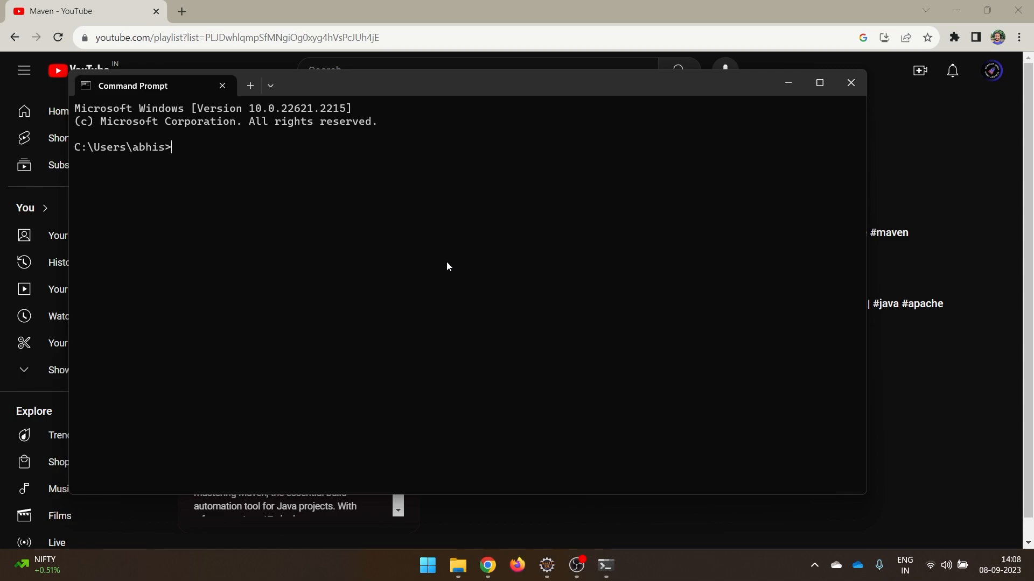
type("java -version")
key("Return")
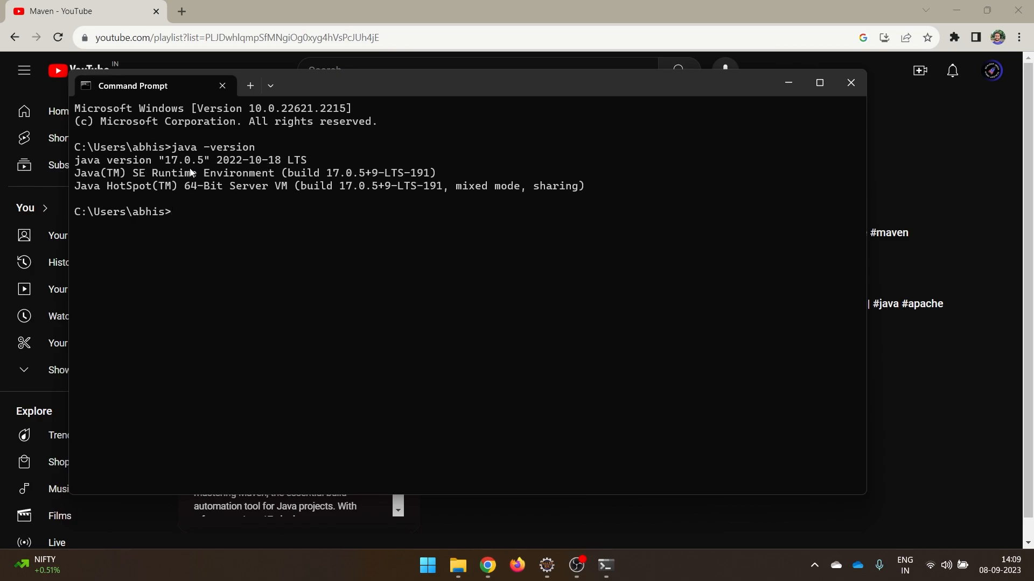
type("mvn -v")
key("Return")
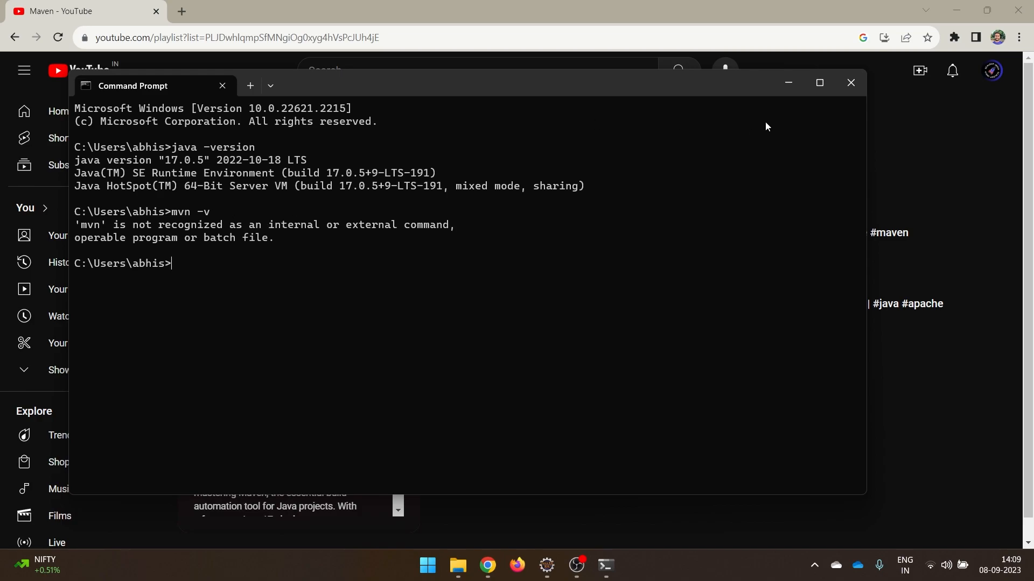
left_click(852, 83)
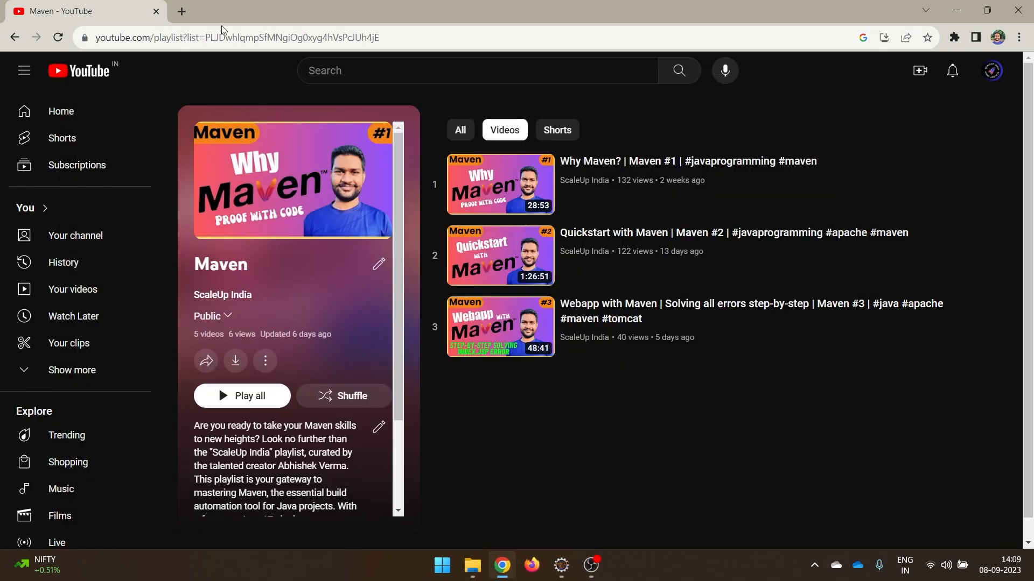
Search the web for "maven install" in a new browser tab and read the Installing Apache Maven page.
left_click(181, 11)
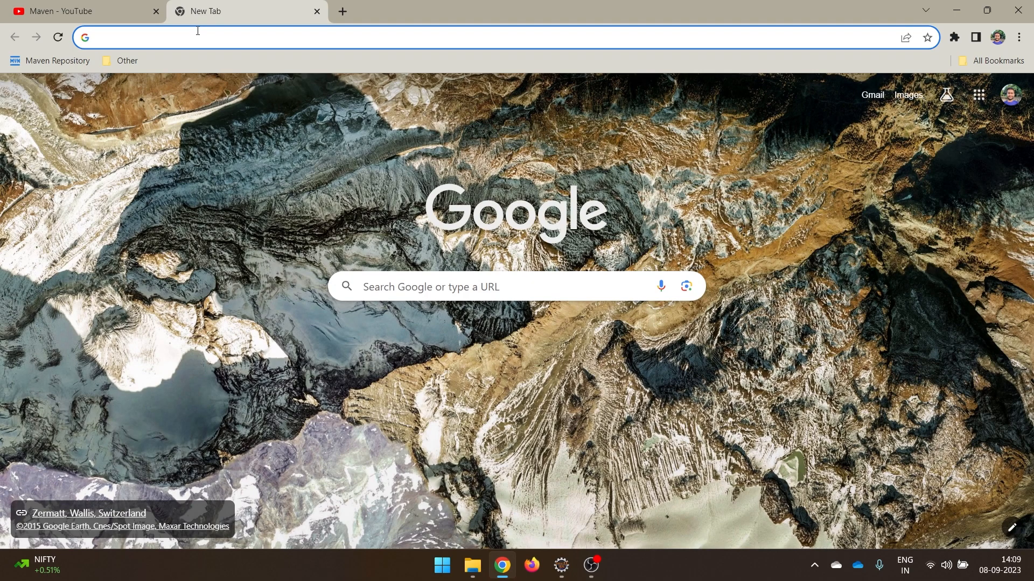
type("maven")
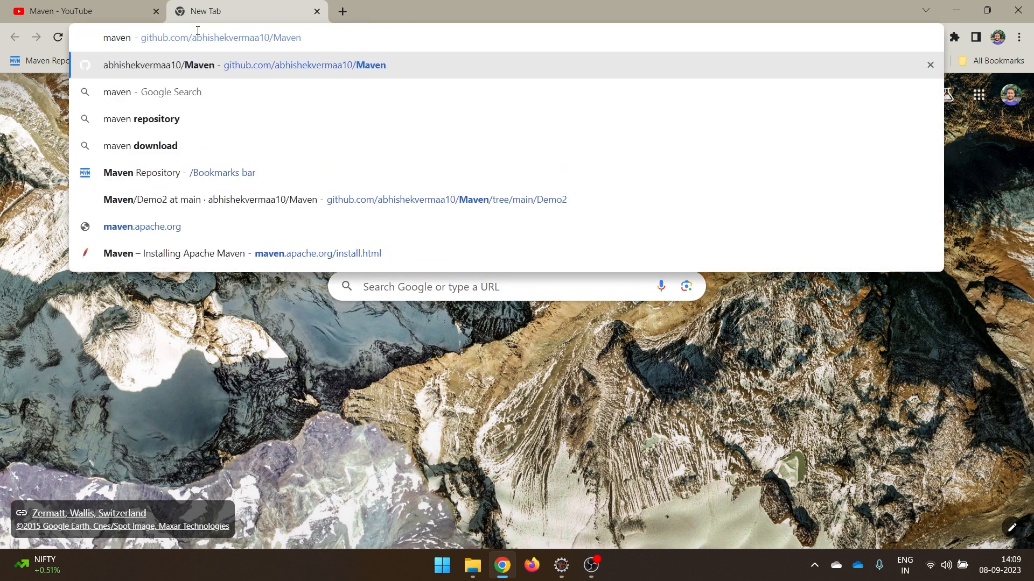
type(" install")
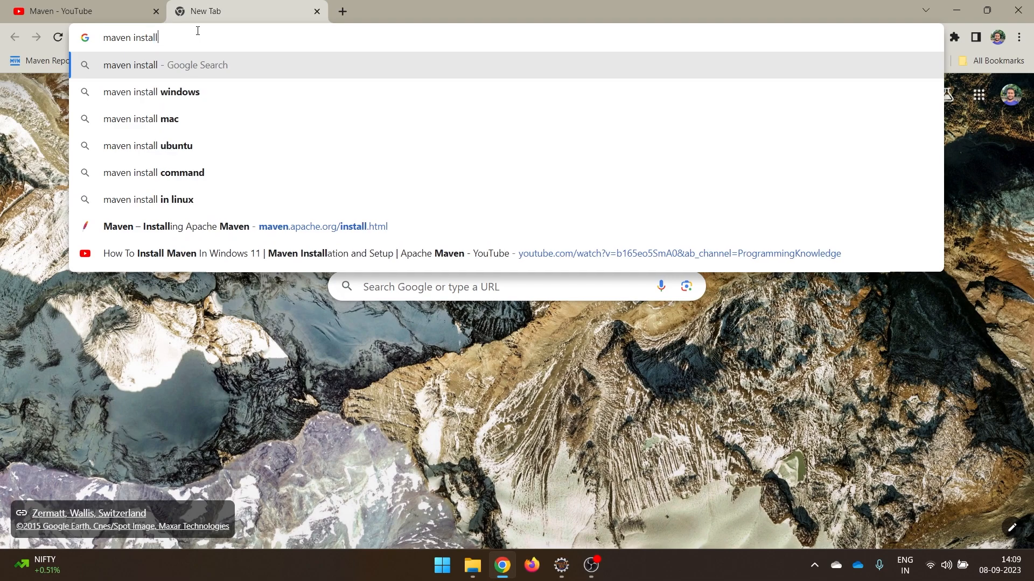
key("Return")
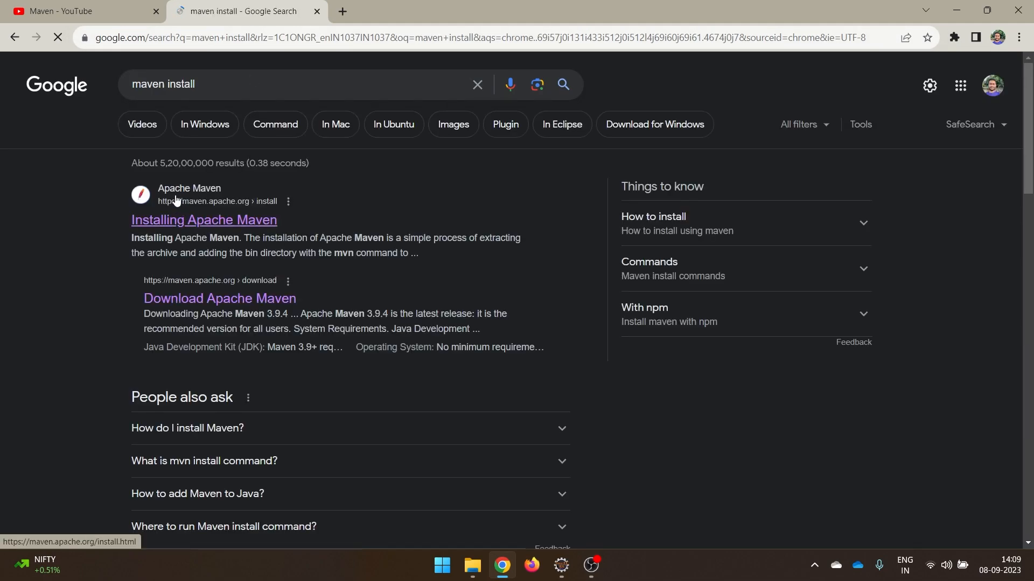
left_click(193, 226)
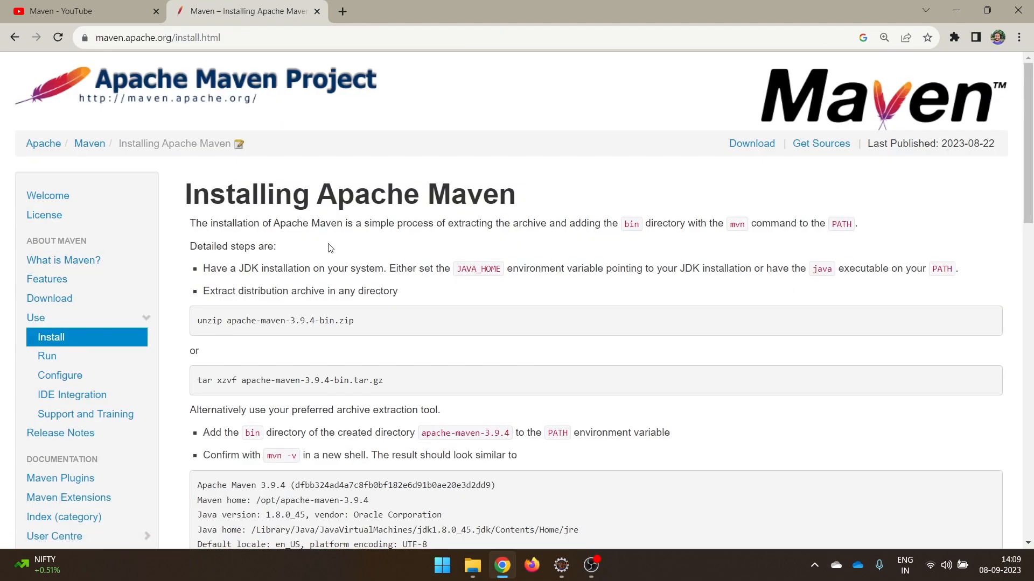
scroll(462, 254, "down", 2)
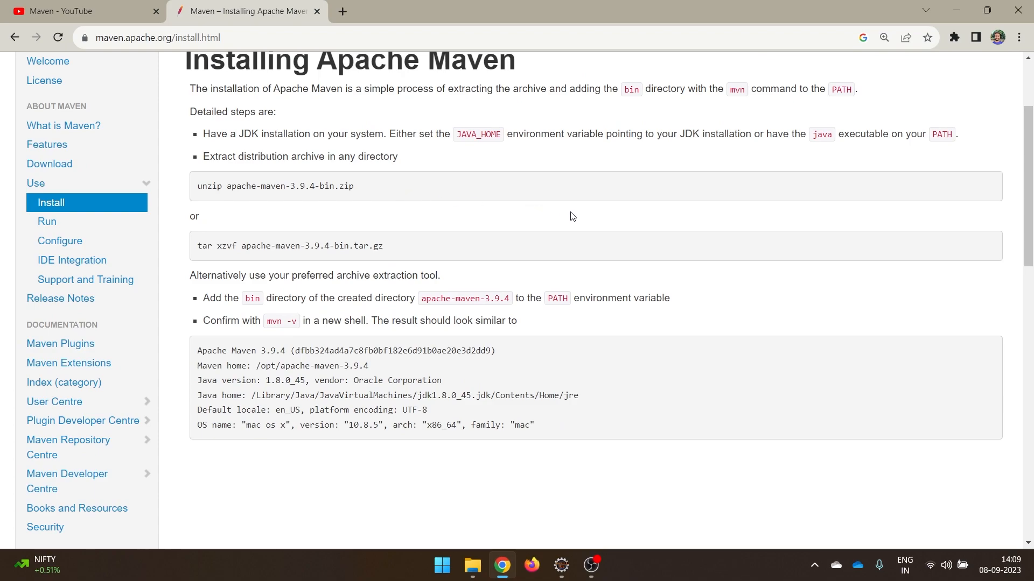
scroll(573, 216, "up", 1)
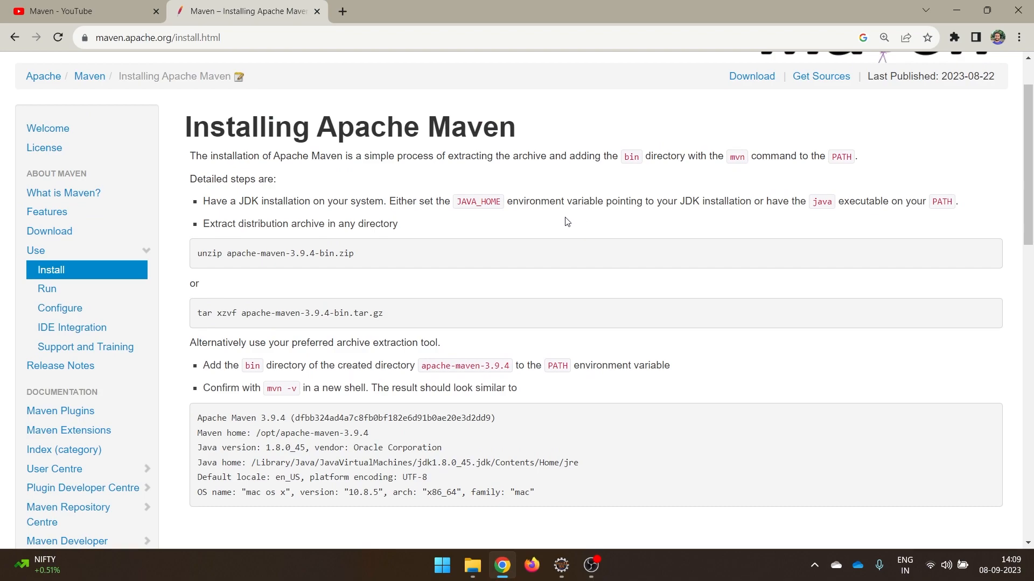
Download the binary zip archive apache-maven-3.9.4-bin.zip from Maven's Download page.
left_click(56, 240)
scroll(521, 247, "down", 1)
scroll(521, 240, "down", 3)
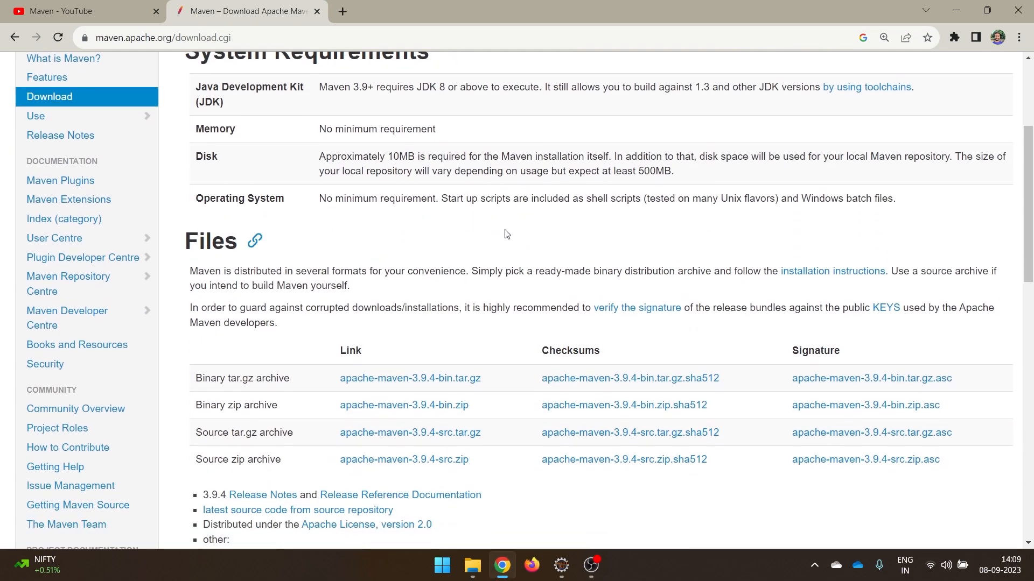
scroll(521, 224, "up", 1)
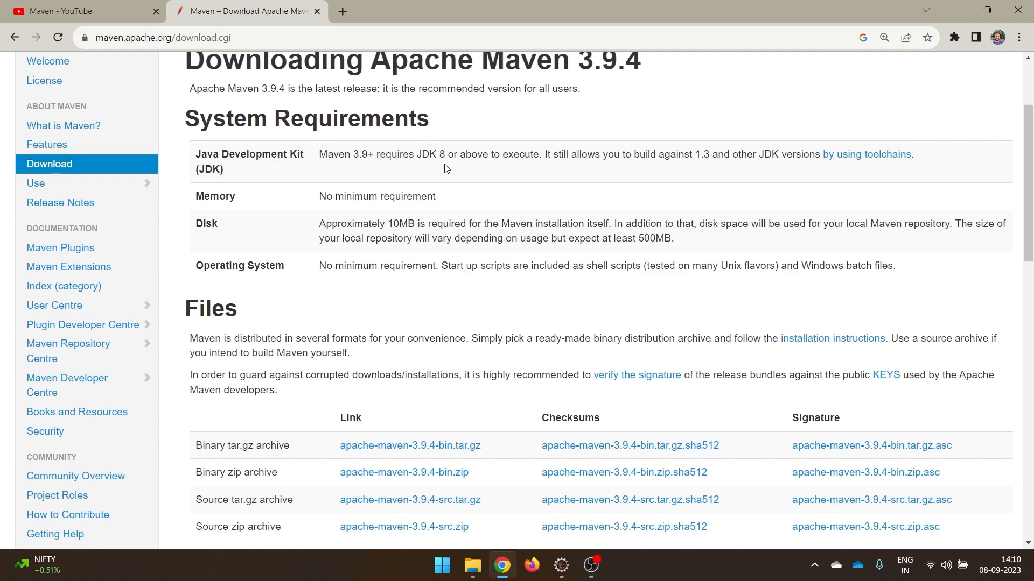
scroll(446, 172, "down", 2)
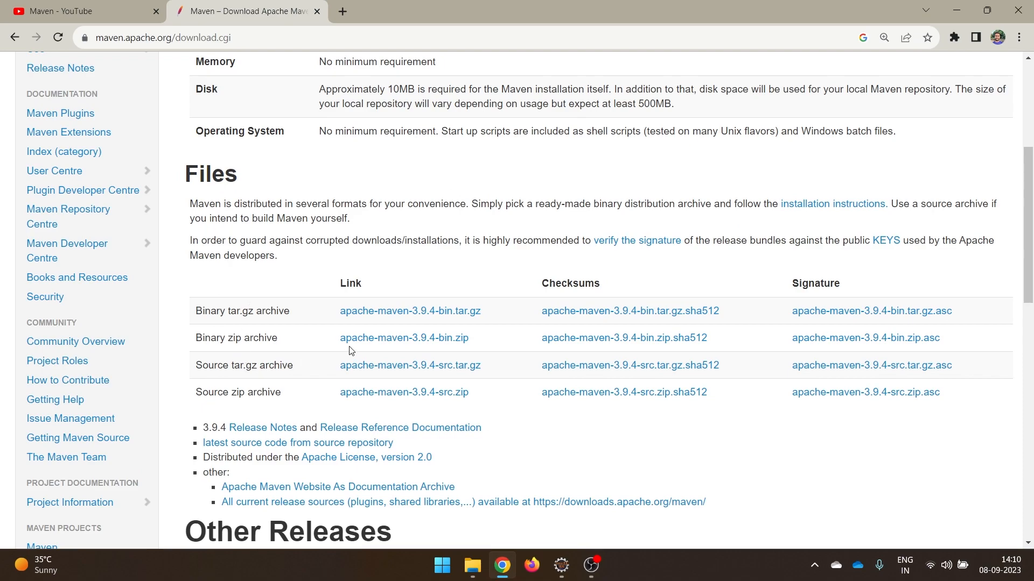
left_click(411, 339)
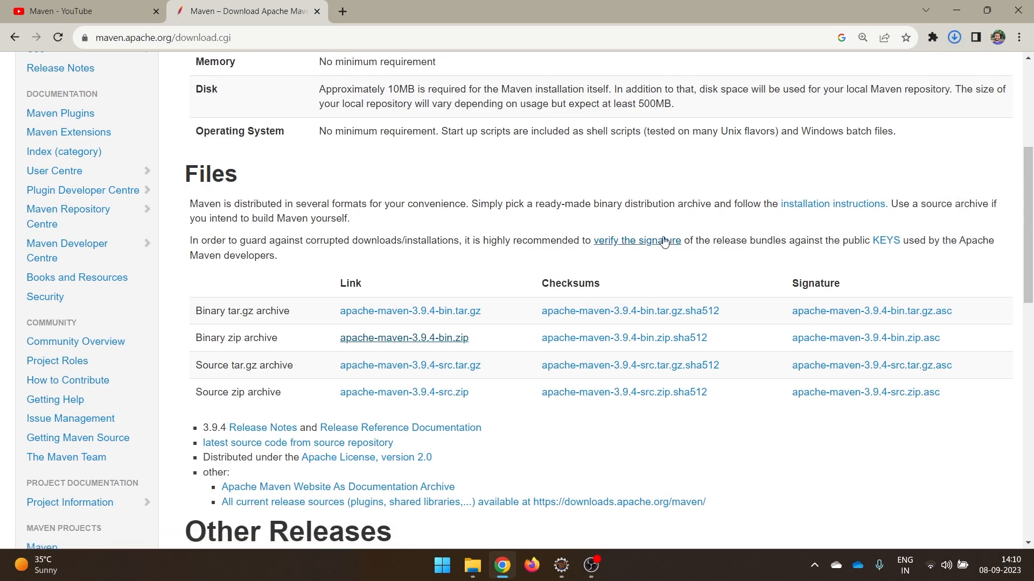
Start extracting apache-maven-3.9.4-bin.zip from Downloads in File Explorer and browse to C:\Program Files for the destination.
left_click(473, 566)
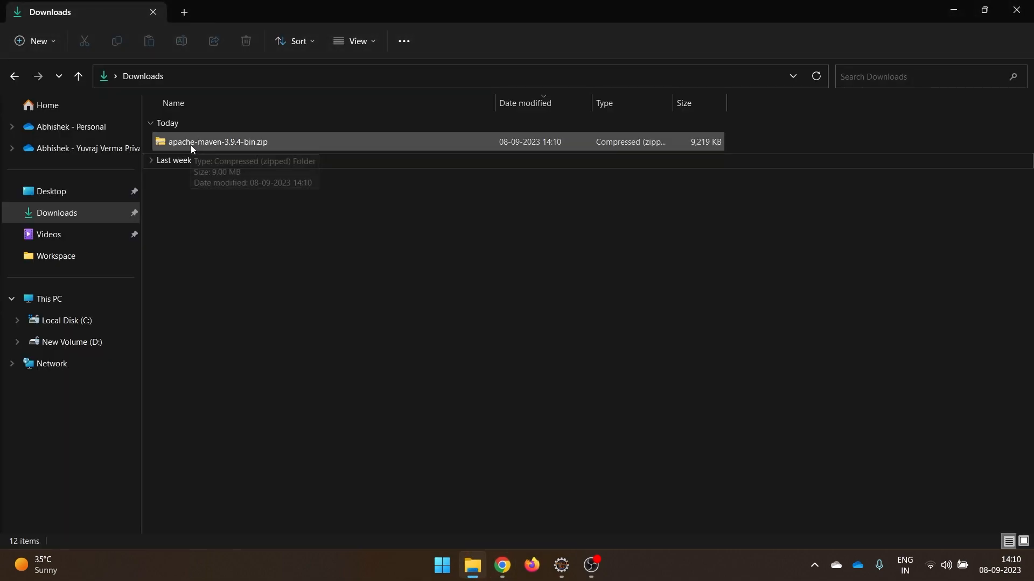
right_click(237, 144)
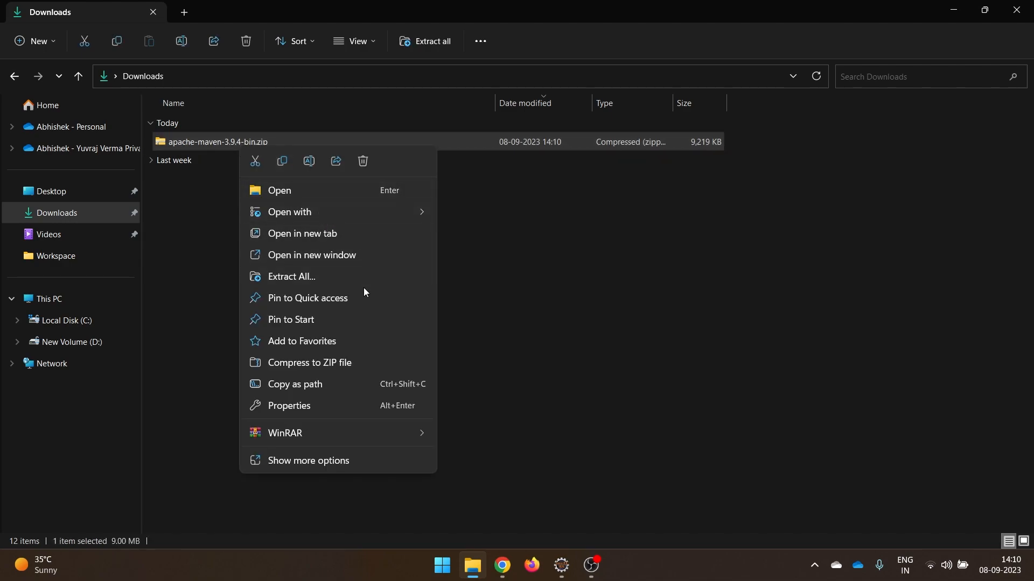
left_click(337, 277)
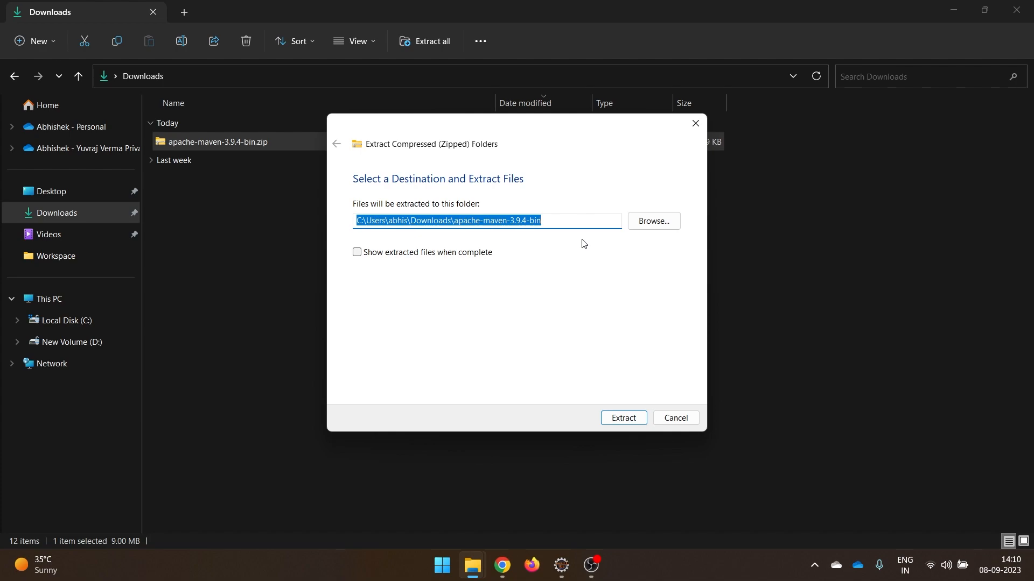
left_click(664, 222)
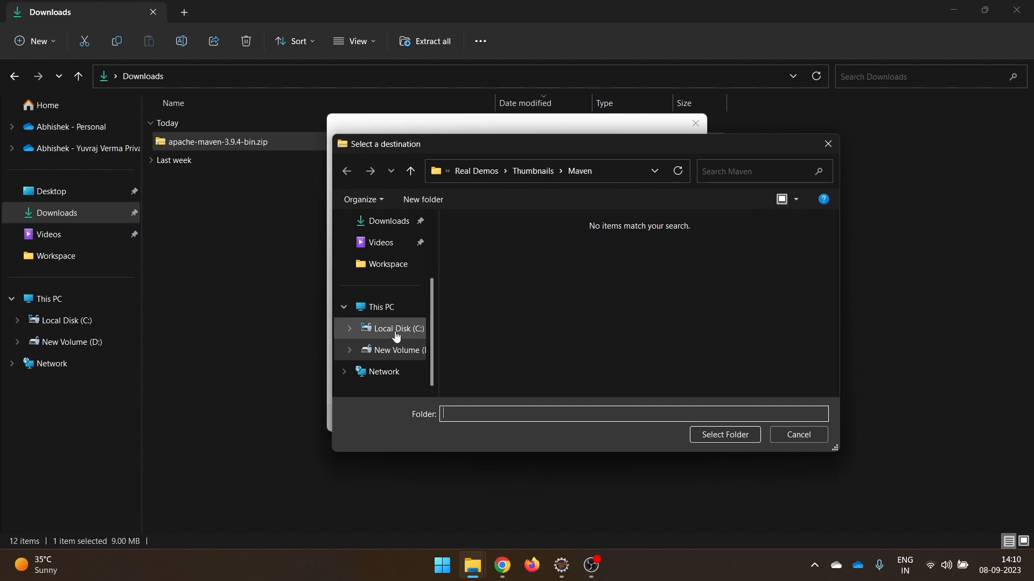
left_click(397, 336)
scroll(554, 316, "down", 2)
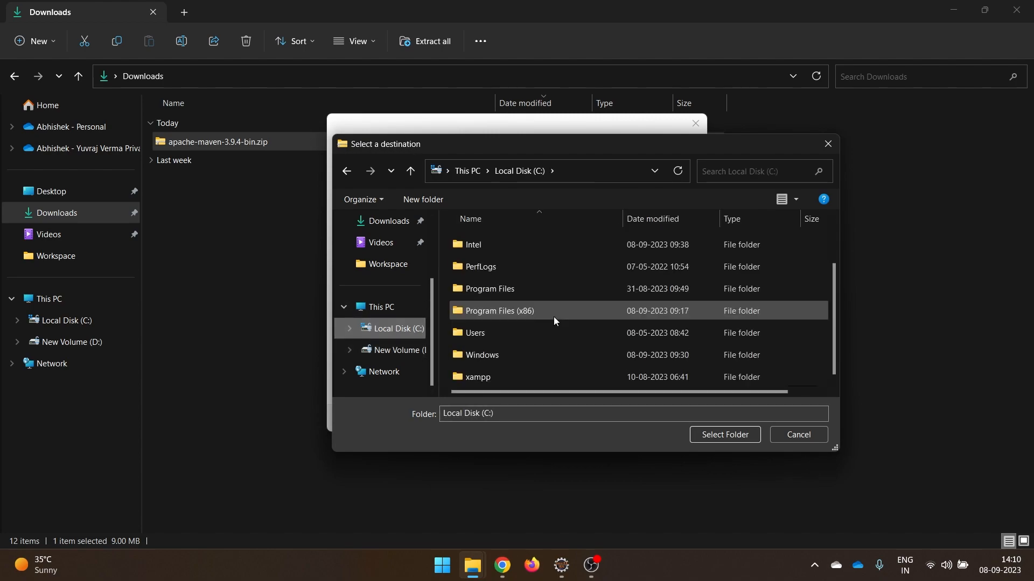
double_click(529, 289)
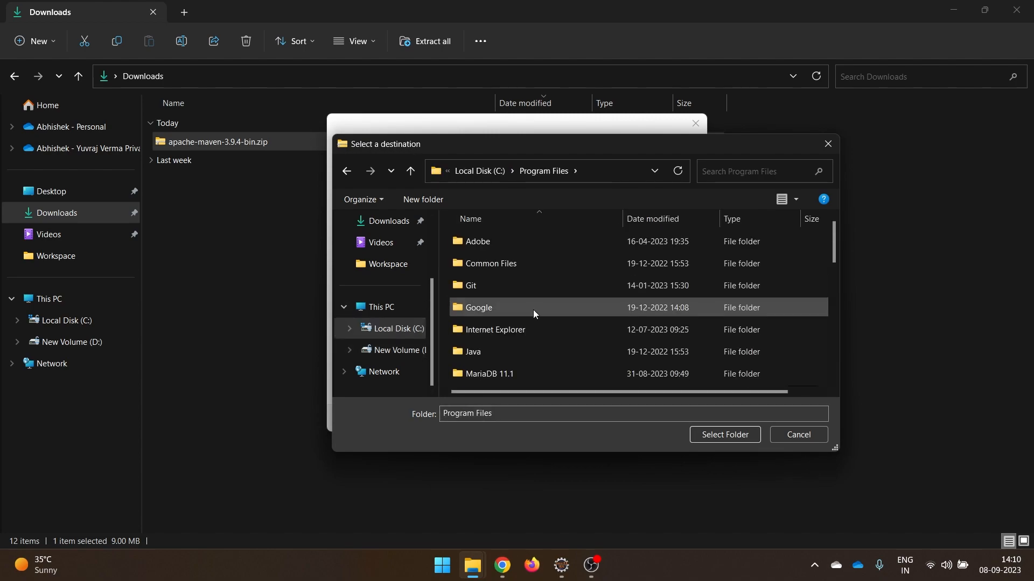
scroll(533, 309, "down", 5)
scroll(533, 309, "up", 5)
scroll(550, 303, "down", 5)
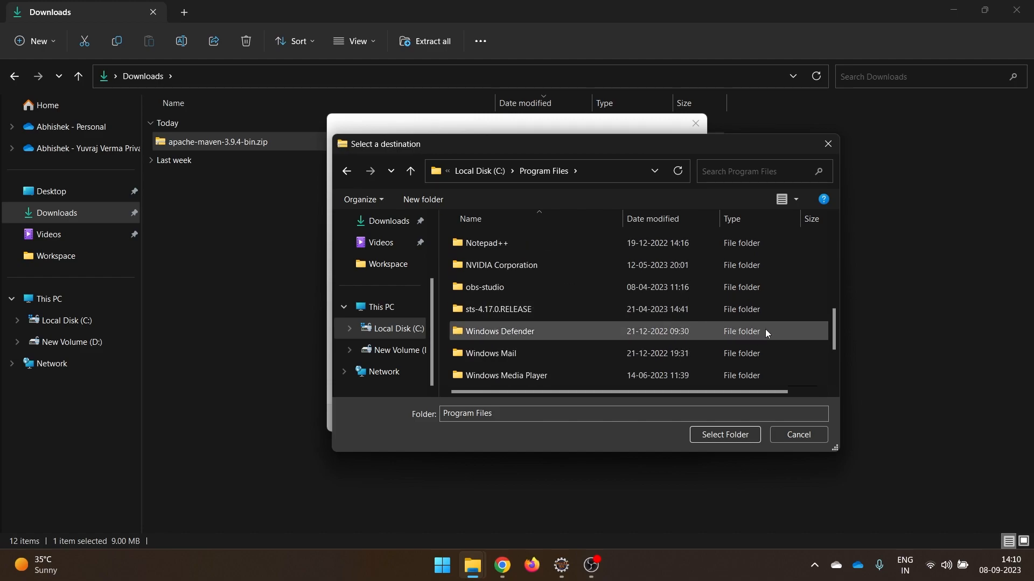
Create a new folder named Apache inside C:\Program Files.
right_click(797, 281)
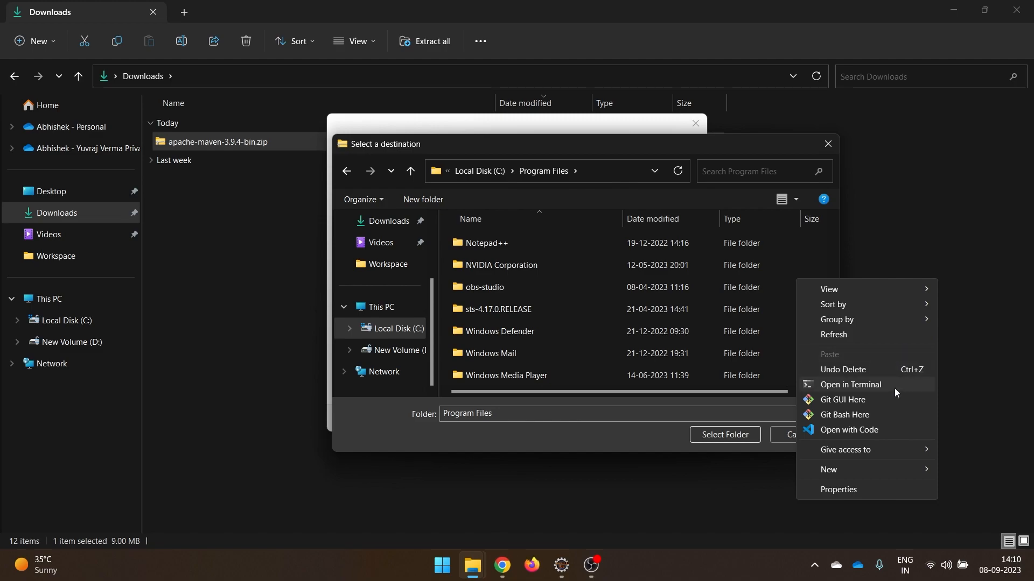
mouse_move(888, 469)
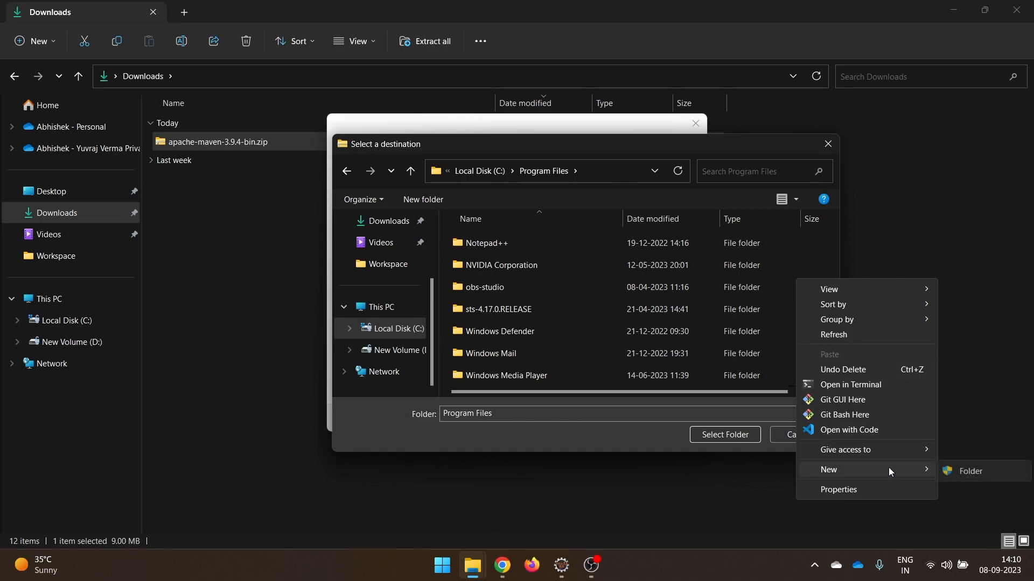
left_click(952, 478)
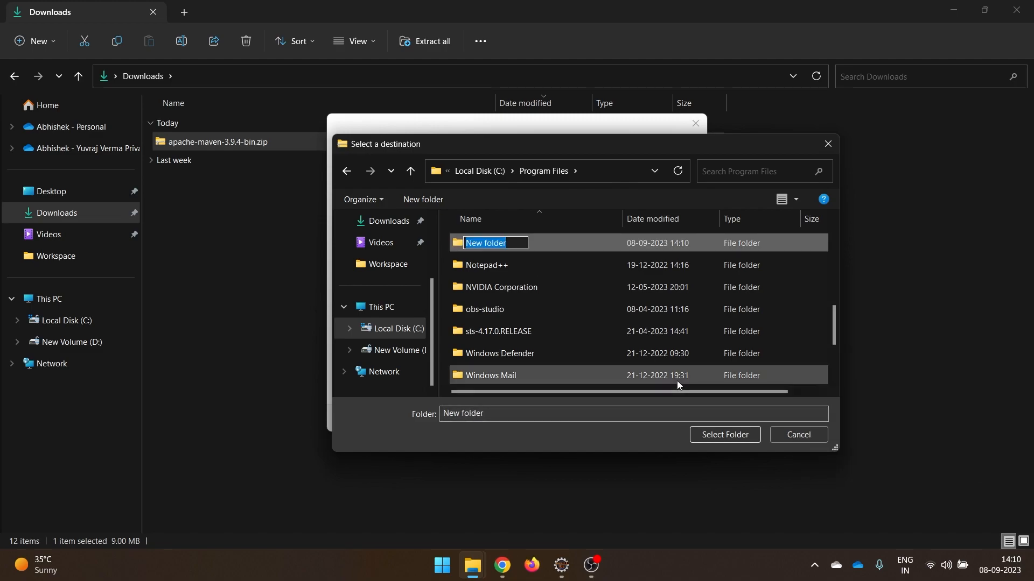
type("Apache")
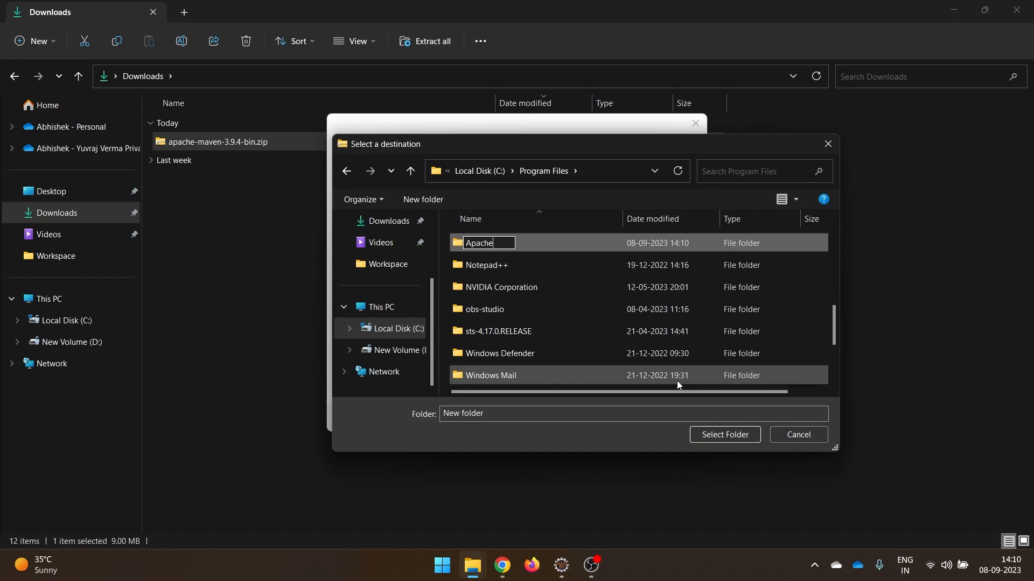
left_click(504, 268)
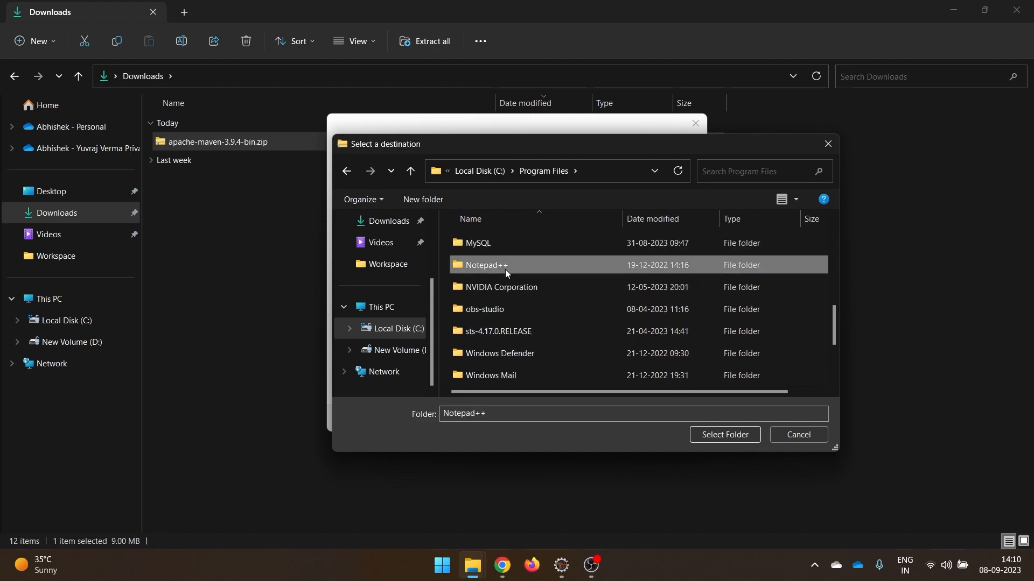
Choose the Apache folder as the destination and extract the archive there, granting administrator permission.
scroll(512, 278, "up", 5)
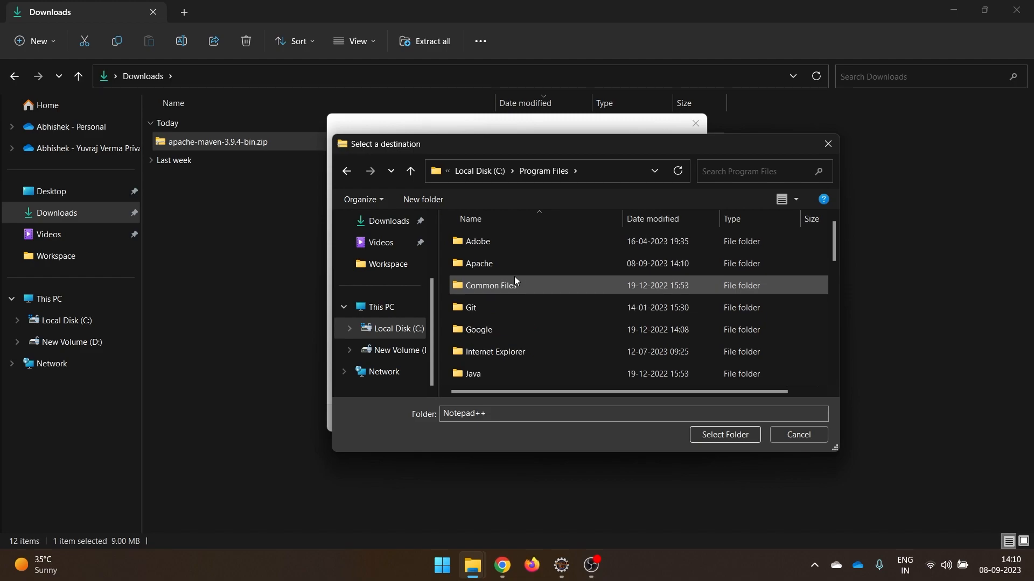
double_click(515, 269)
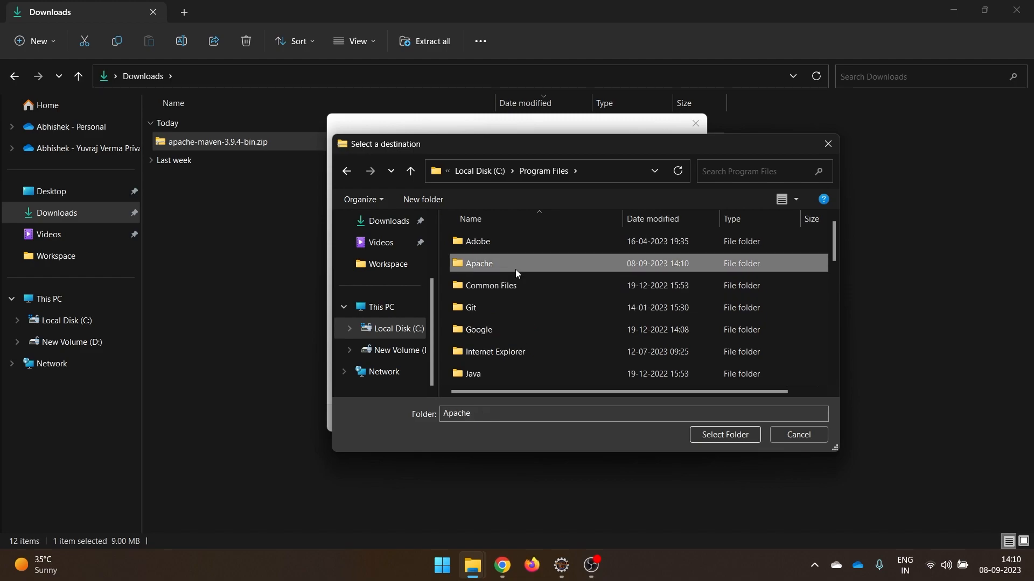
left_click(717, 437)
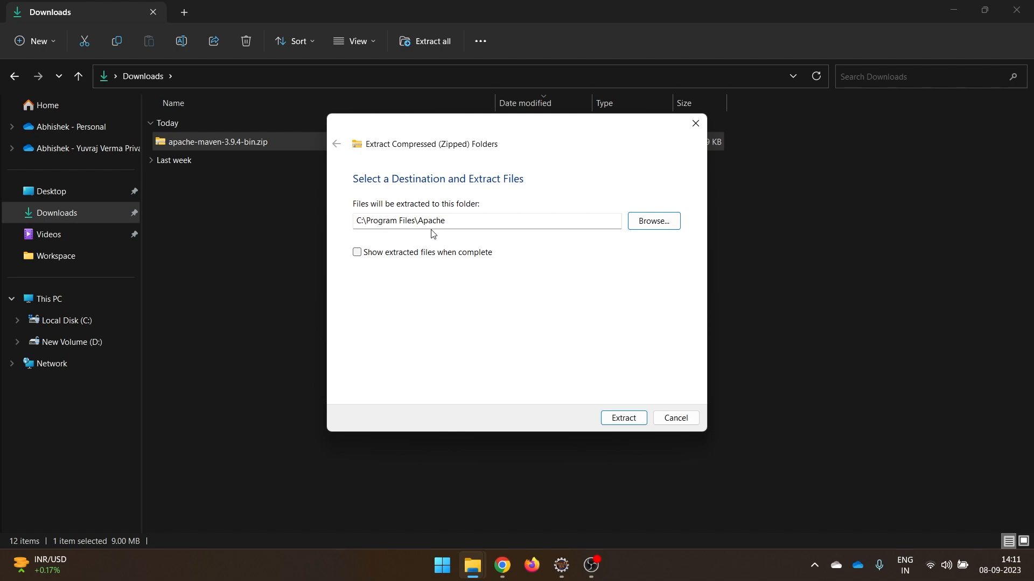
left_click(630, 420)
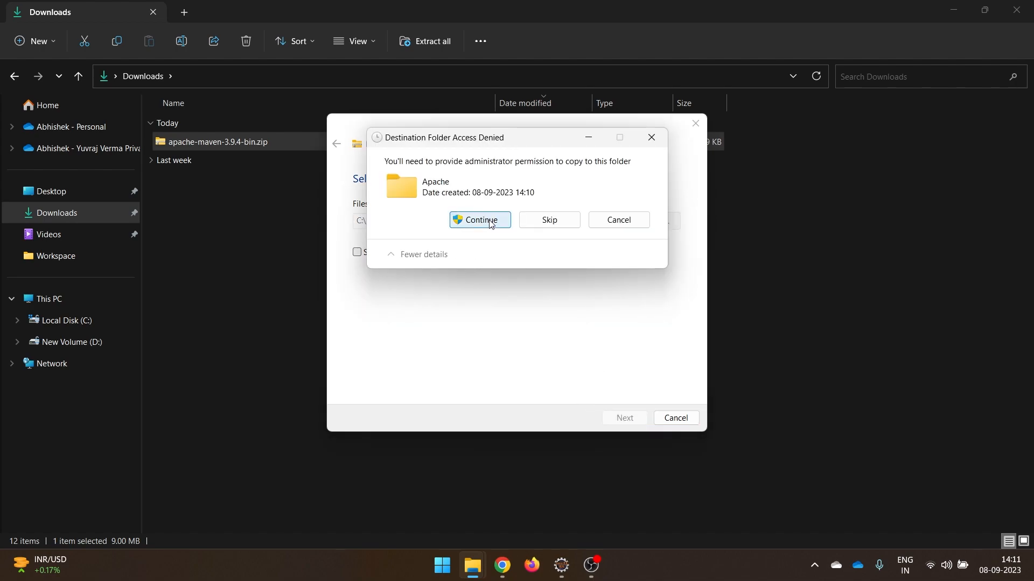
left_click(489, 222)
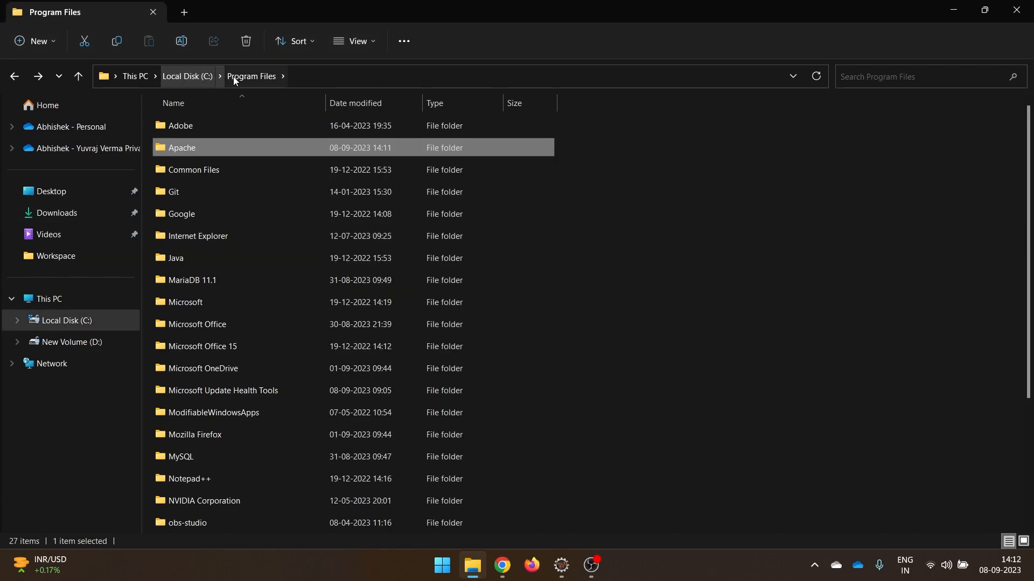
Open the extracted apache-maven-3.9.4 folder inside C:\Program Files\Apache.
left_click(209, 172)
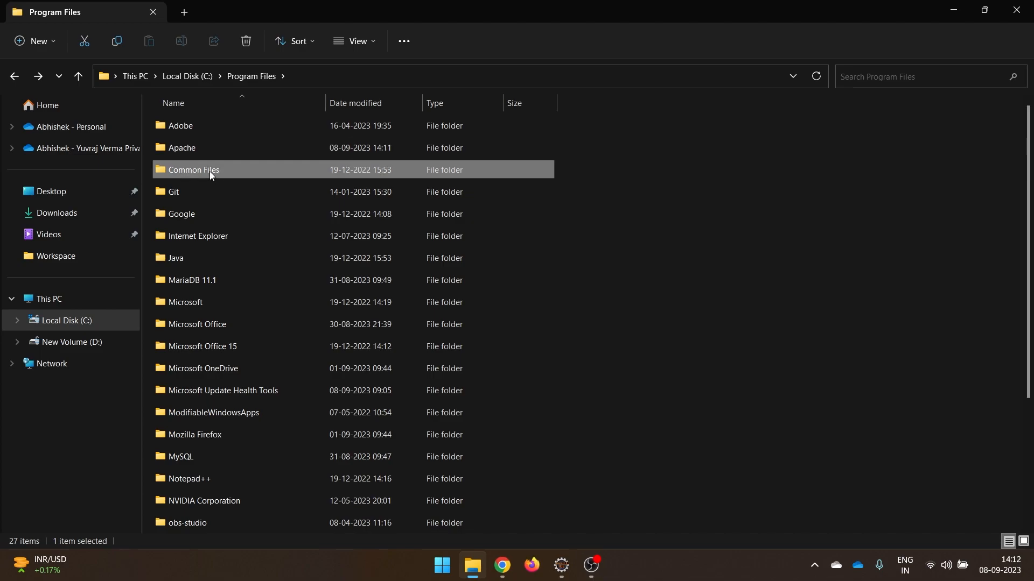
left_click(209, 149)
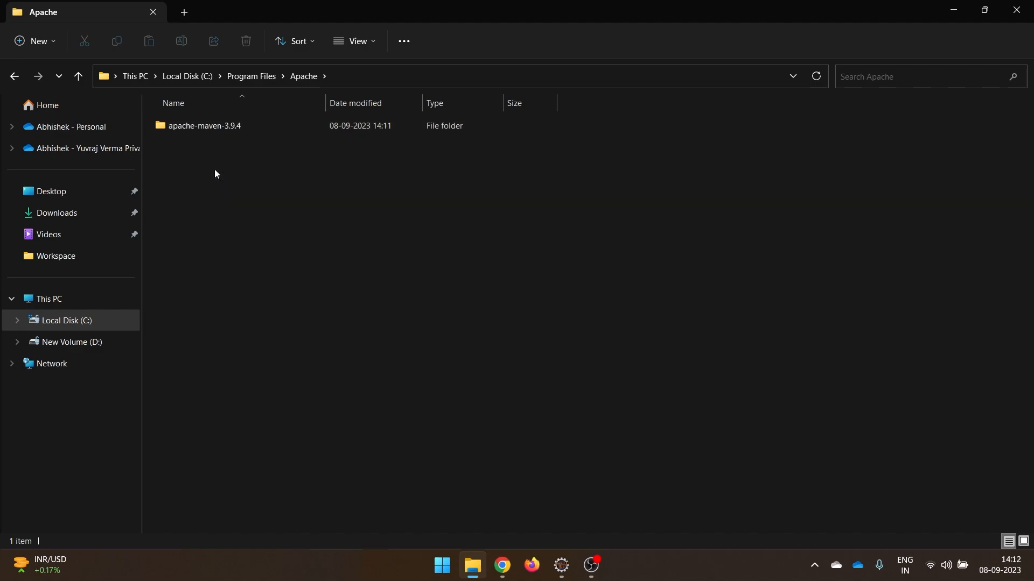
double_click(222, 127)
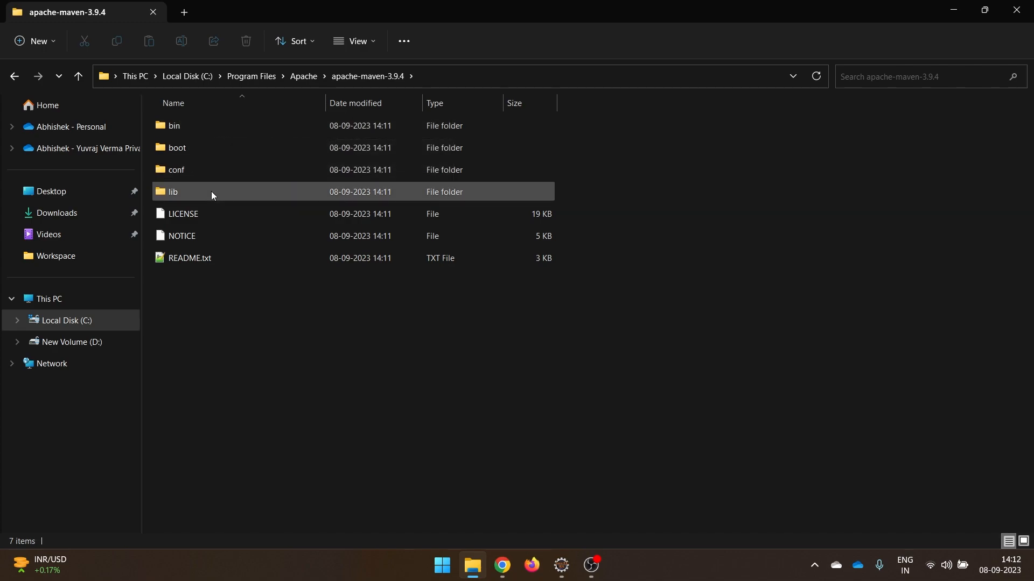
Copy the full path of the apache-maven-3.9.4 folder.
mouse_move(211, 192)
left_click(559, 80)
key("ctrl+c")
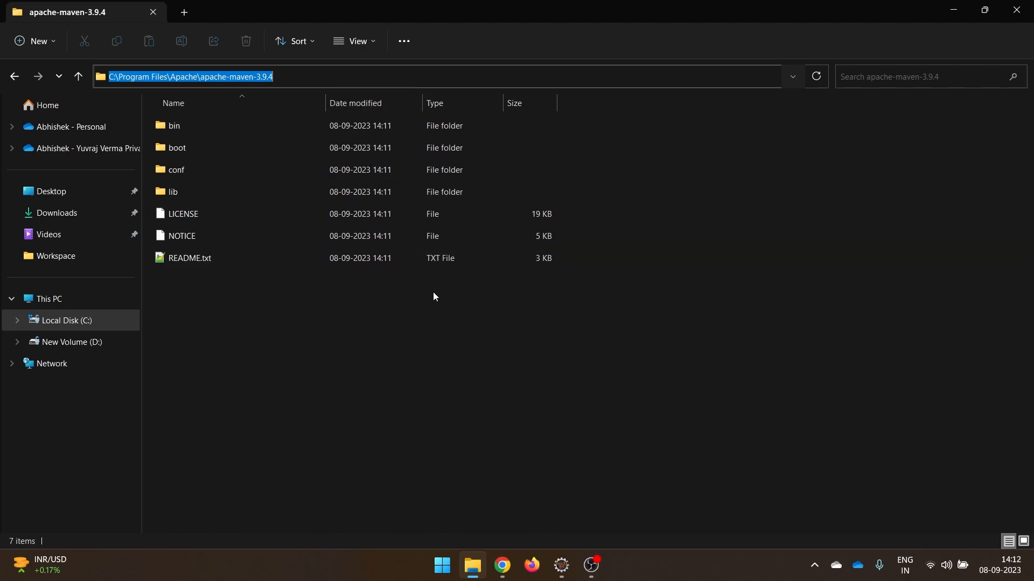
Open the Environment Variables dialog through This PC's properties and advanced system settings.
right_click(45, 300)
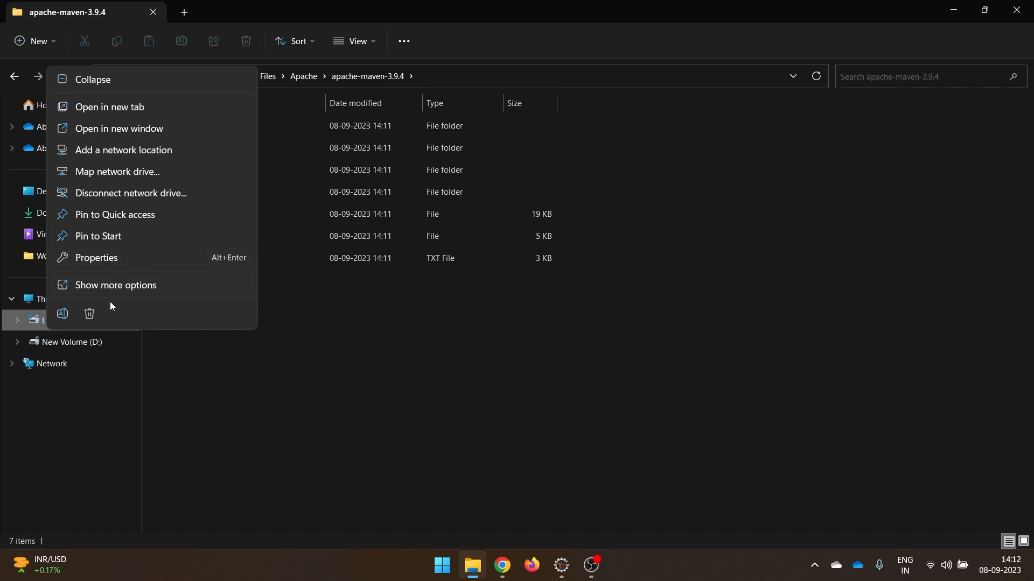
left_click(119, 259)
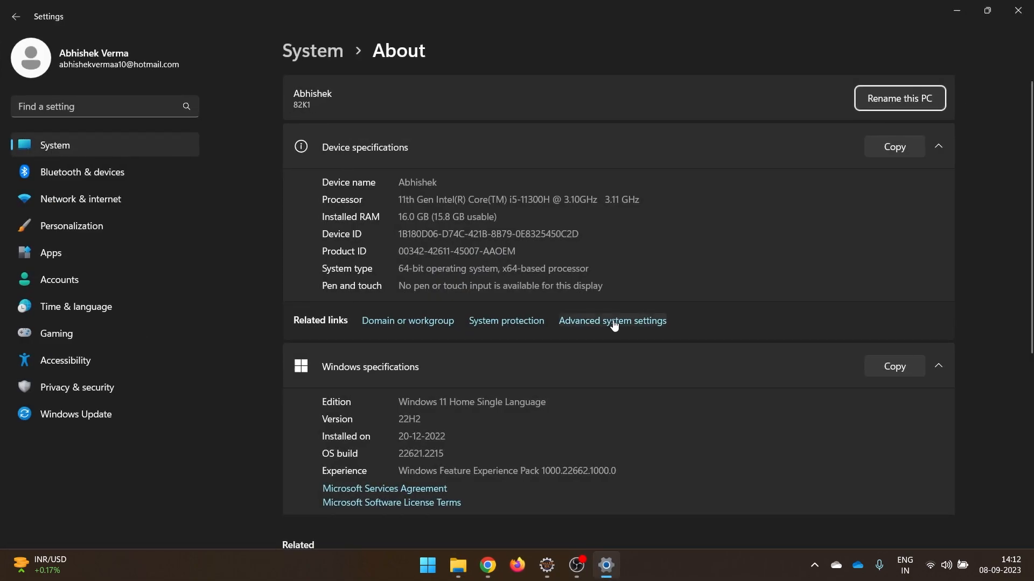
left_click(615, 323)
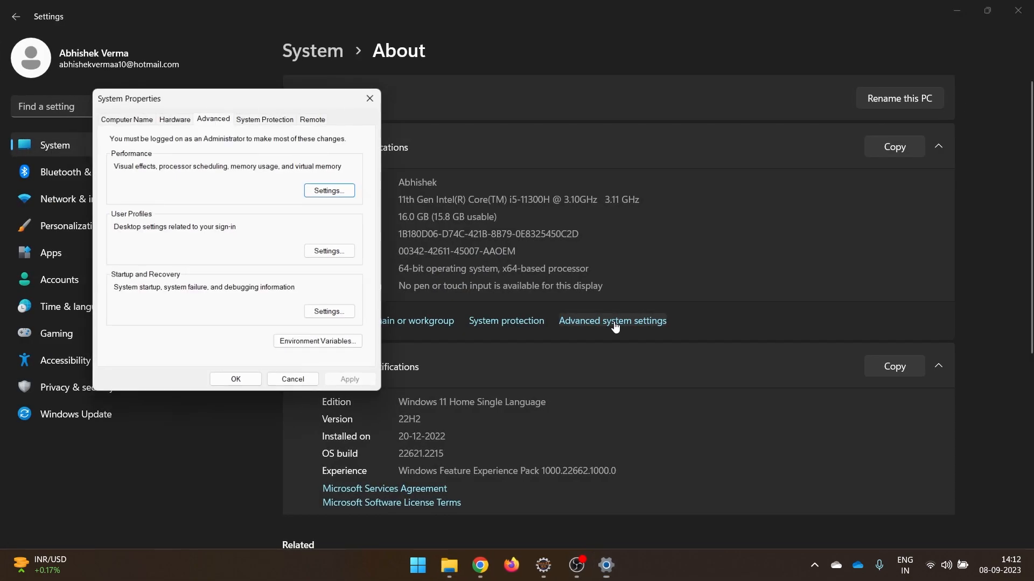
left_click(316, 343)
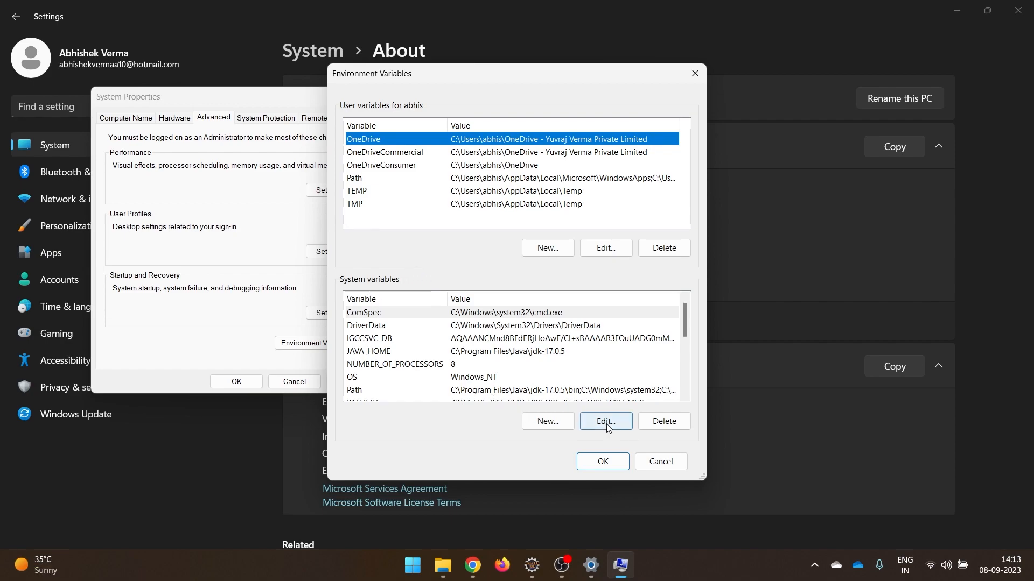
Create a system variable M2_HOME with the copied value C:\Program Files\Apache\apache-maven-3.9.4.
left_click(542, 425)
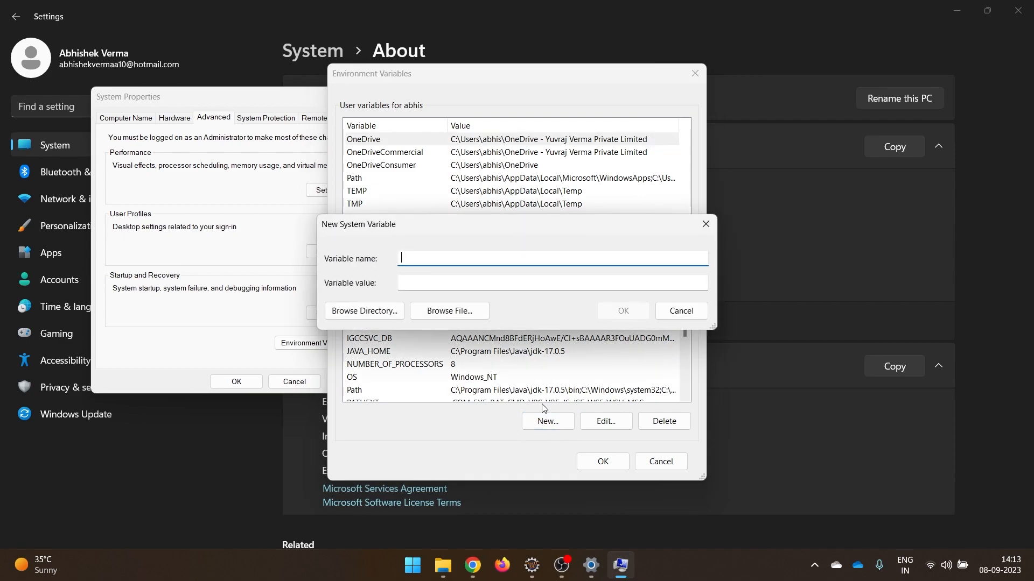
type("M@")
key("BackSpace")
type("2_HOME")
left_click(519, 286)
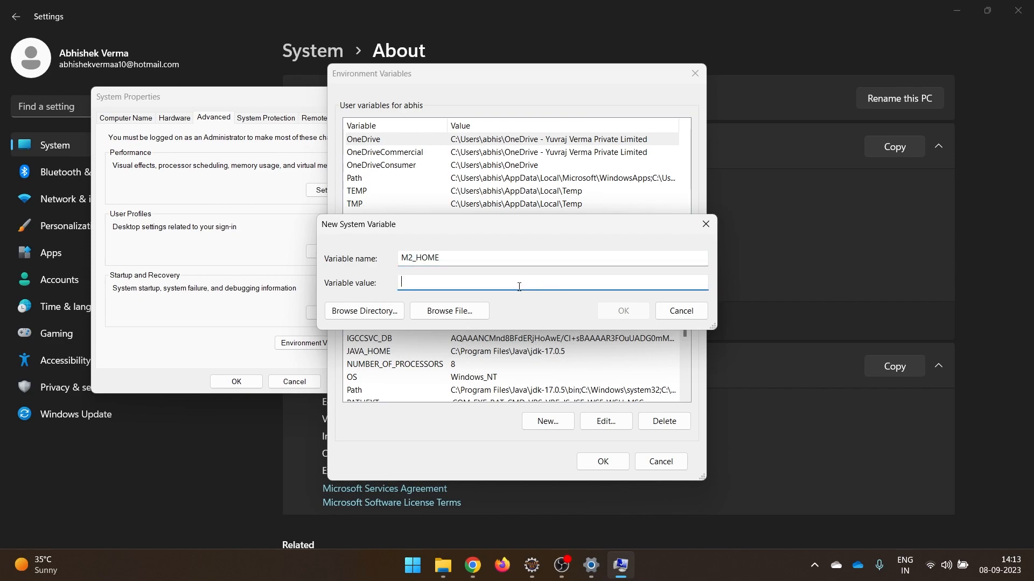
key("ctrl+v")
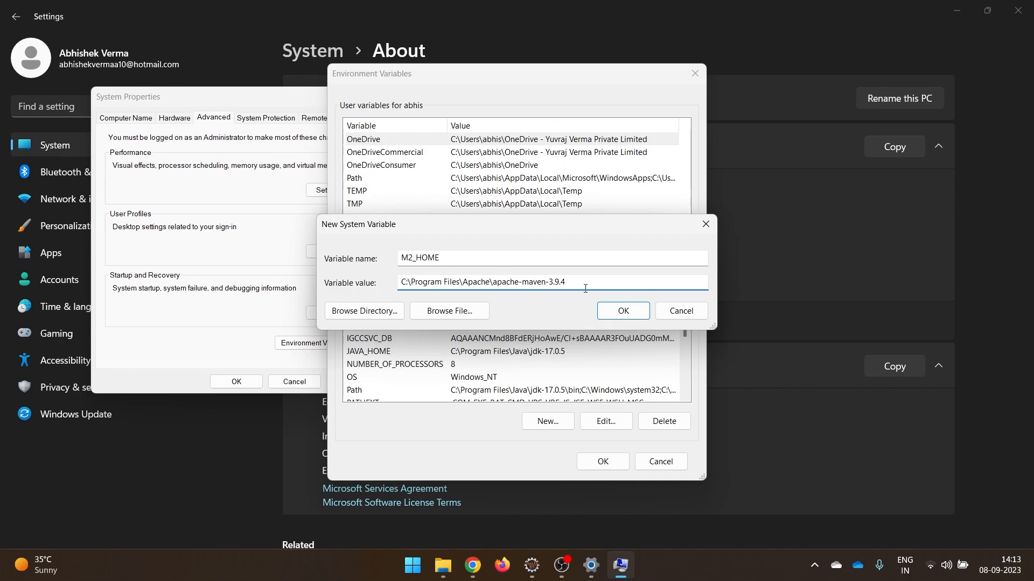
left_click(636, 314)
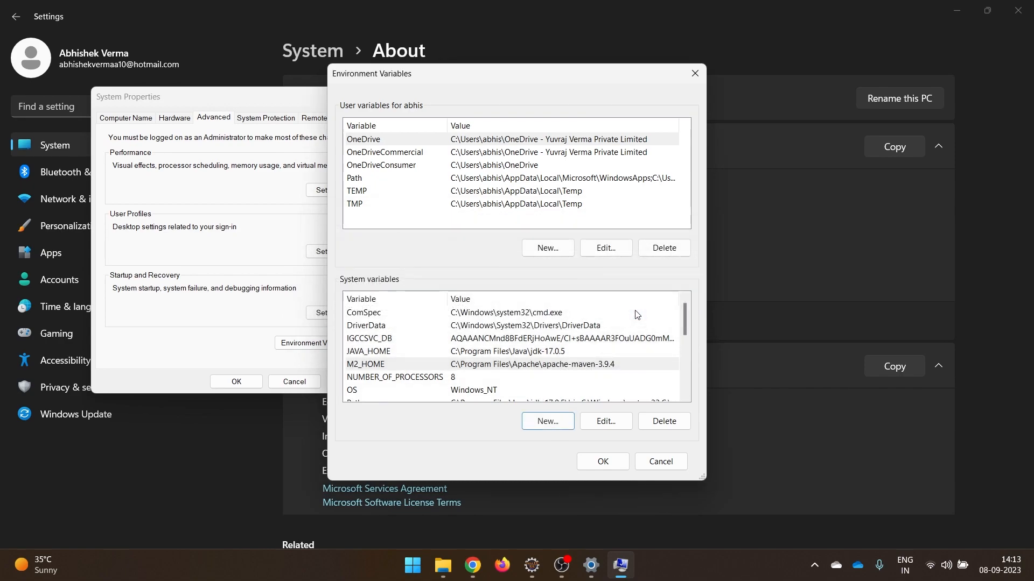
Open the system variable Path for editing.
scroll(590, 334, "down", 1)
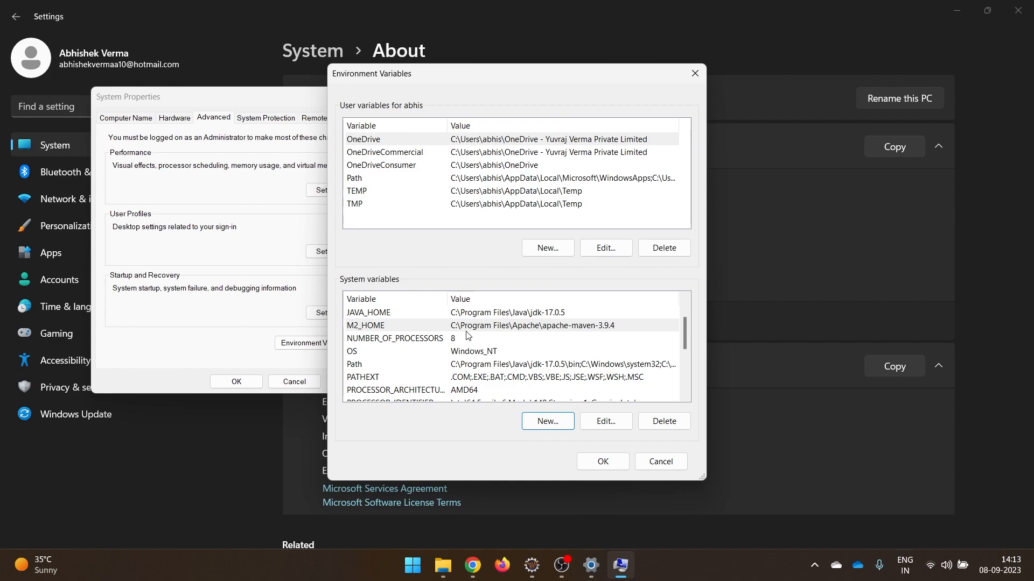
left_click(474, 364)
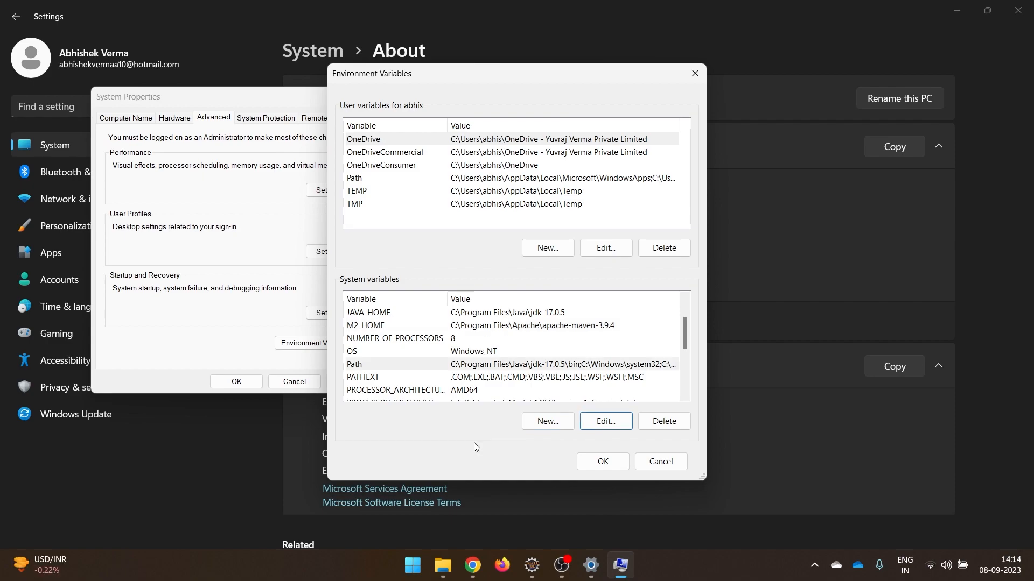
left_click(508, 366)
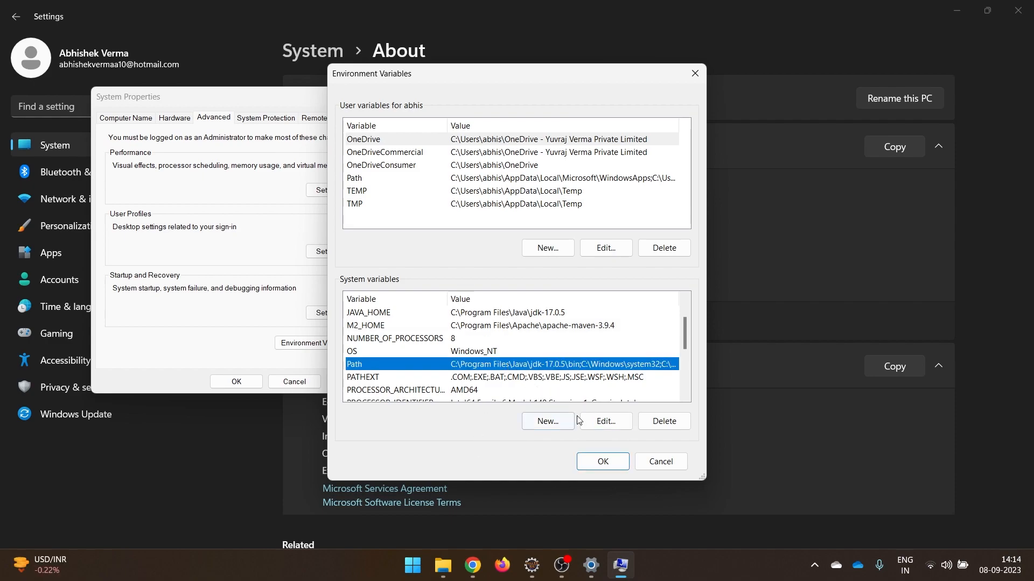
left_click(605, 425)
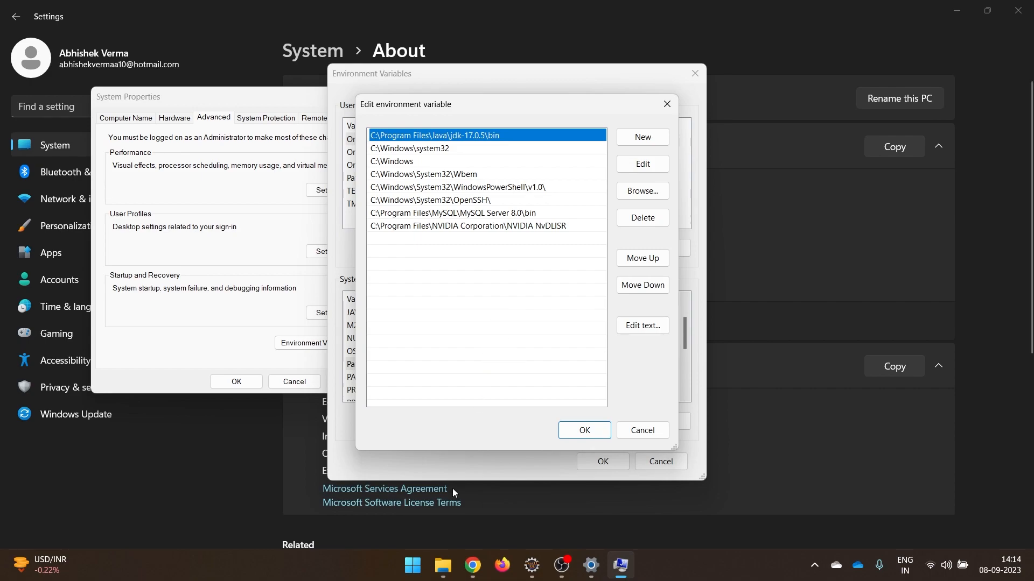
Switch to File Explorer, open Maven's bin folder and copy its full path.
left_click(443, 565)
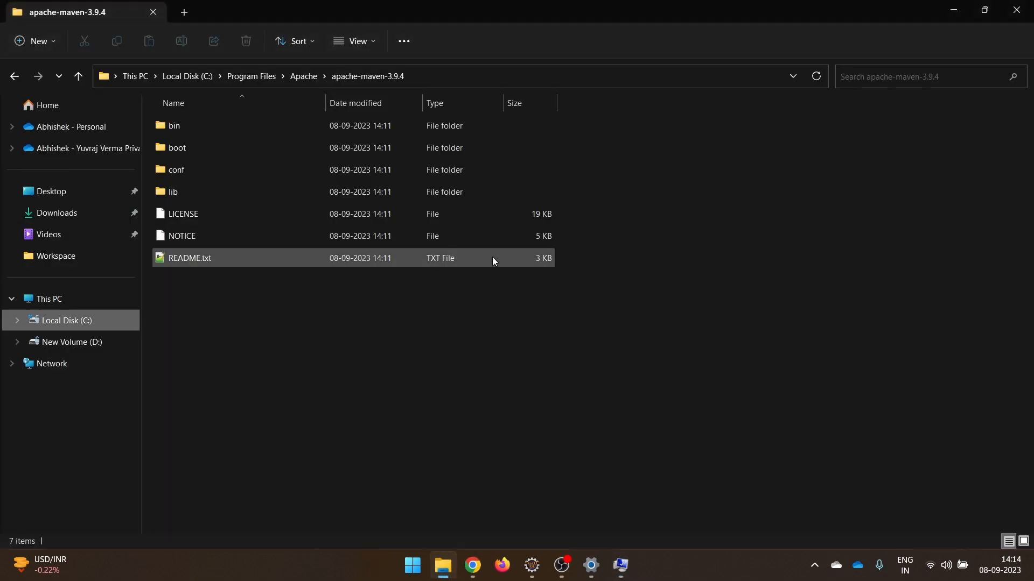
double_click(241, 129)
left_click(501, 76)
key("ctrl+c")
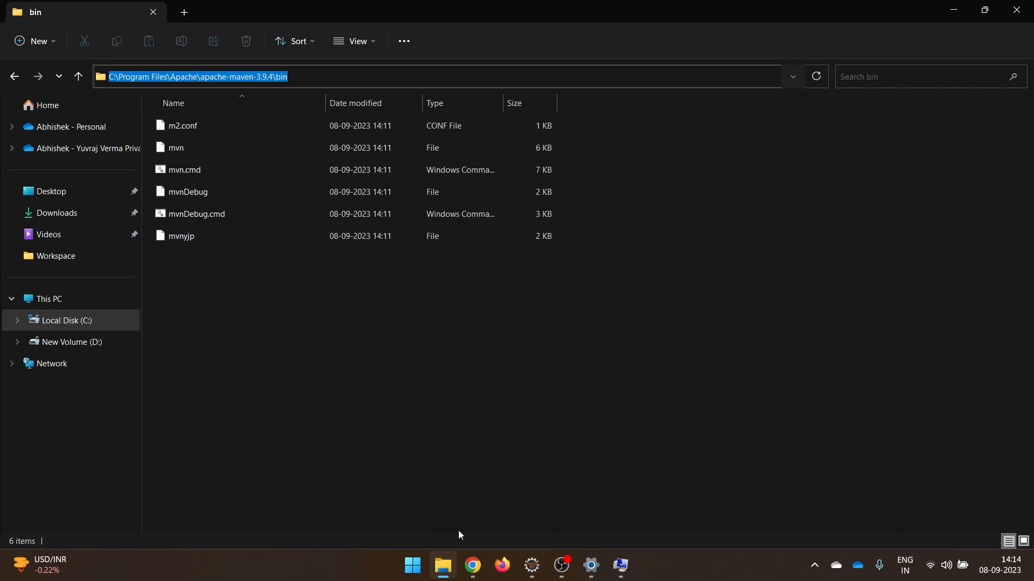
Return to the Path editor and add the copied entry C:\Program Files\Apache\apache-maven-3.9.4\bin.
left_click(621, 565)
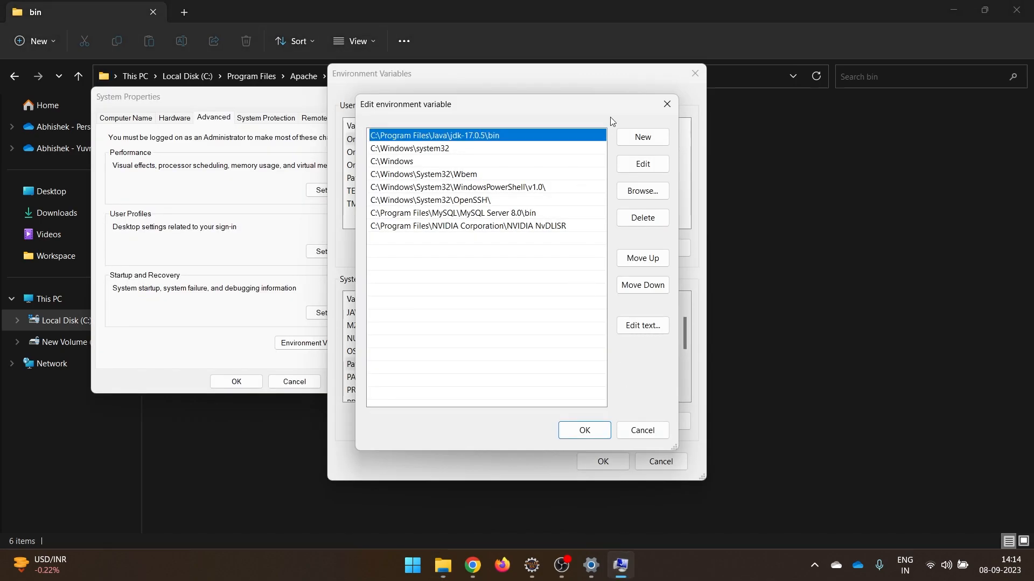
left_click(649, 141)
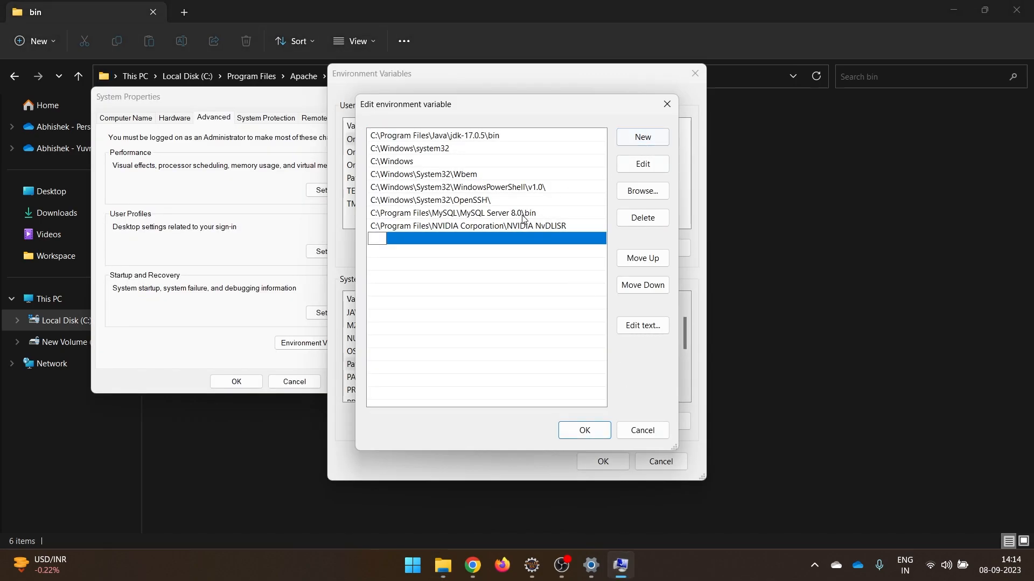
key("ctrl+v")
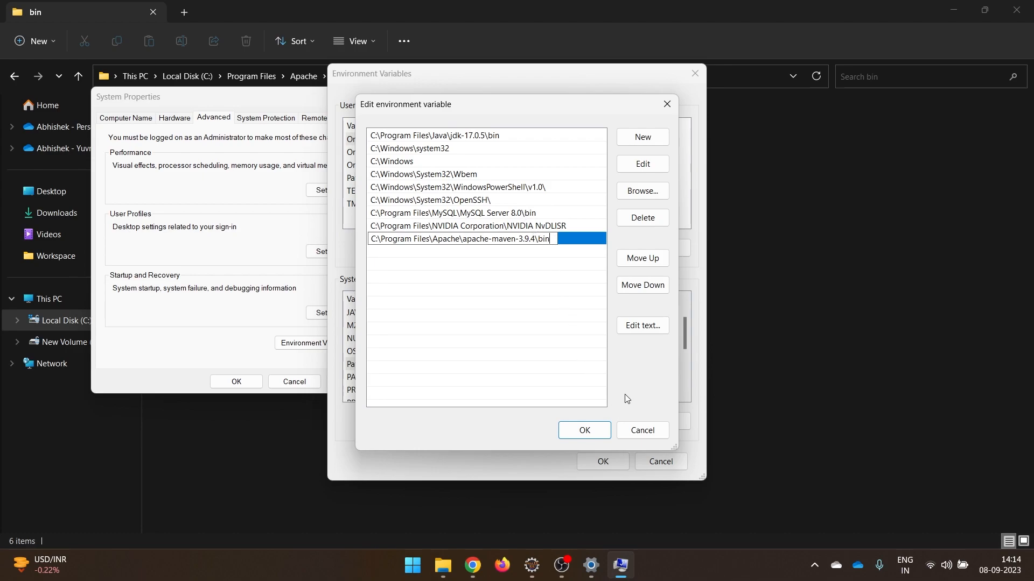
left_click(597, 429)
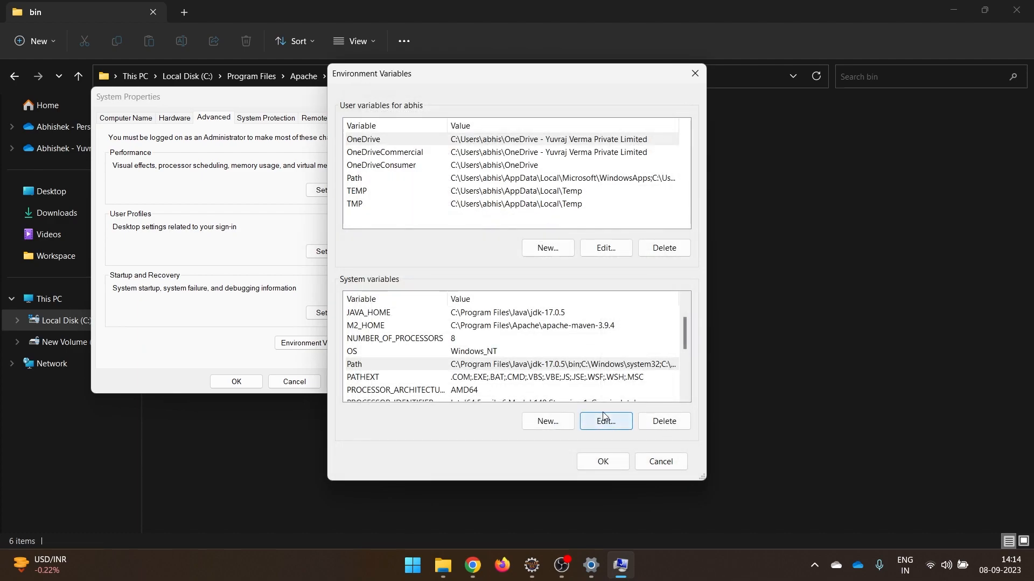
Recheck the entries of the system Path variable, save the environment variables and close System Properties.
double_click(573, 365)
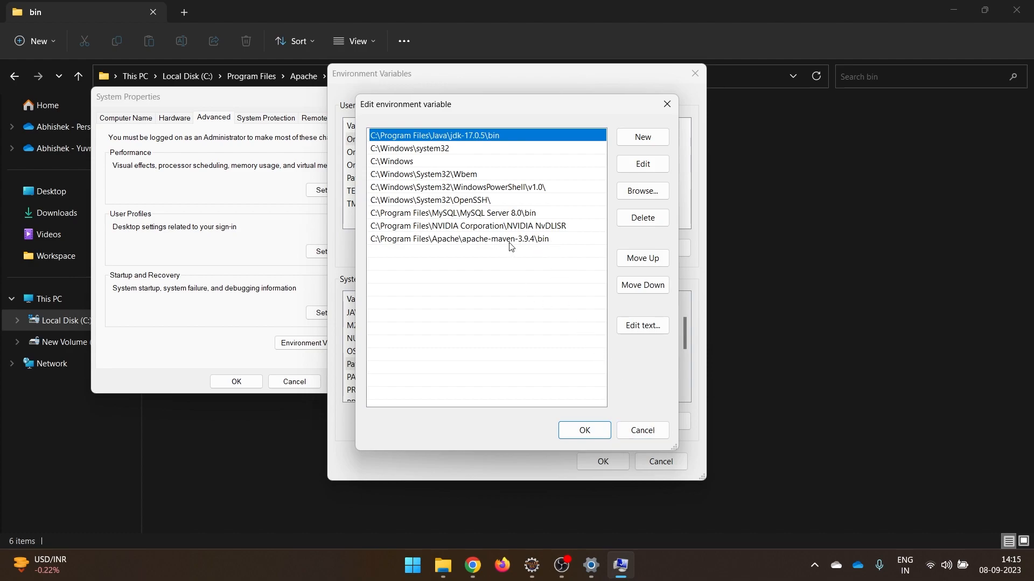
left_click(644, 431)
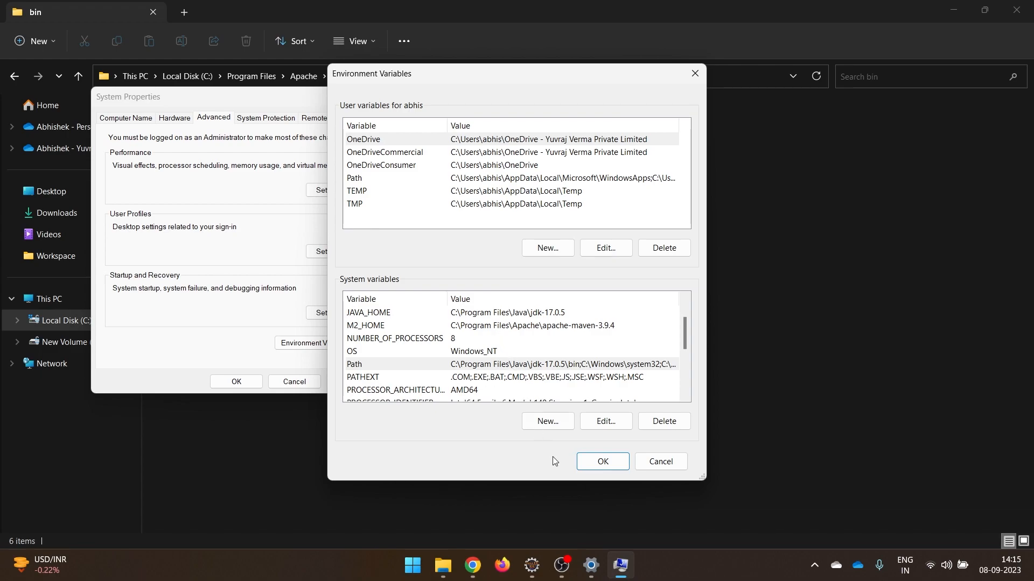
left_click(613, 465)
left_click(441, 385)
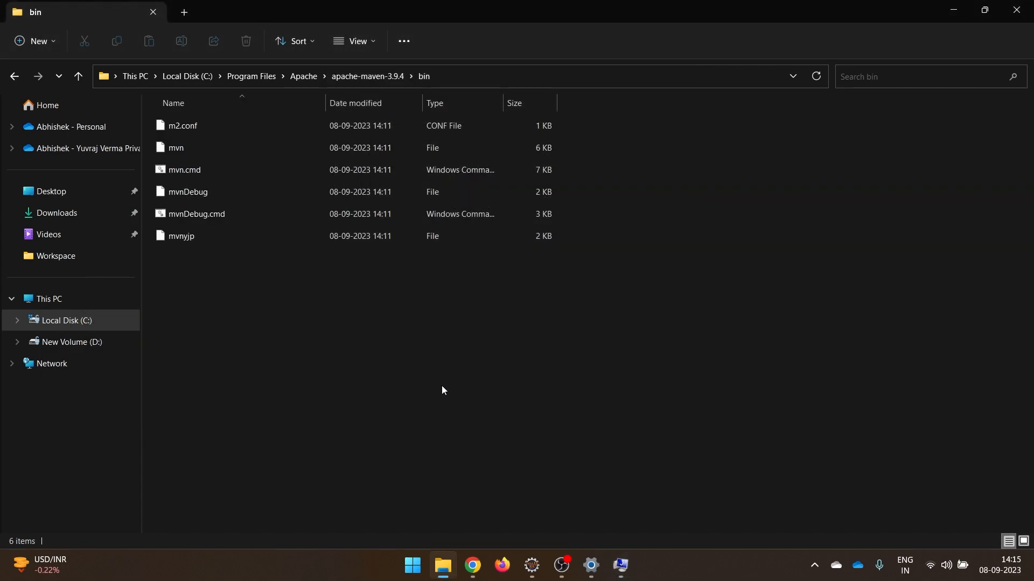
left_click(621, 564)
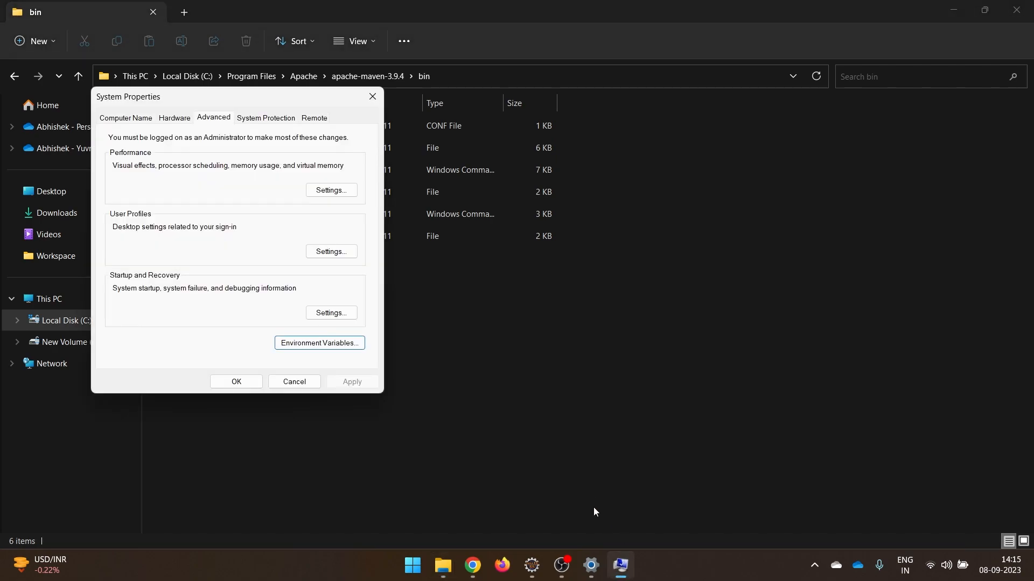
left_click(253, 382)
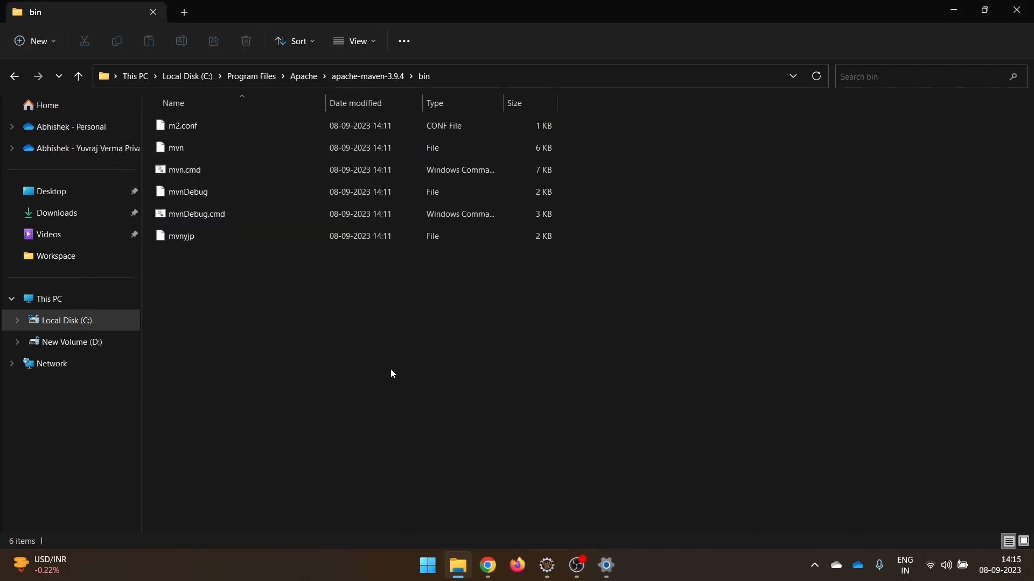
Open Command Prompt and check the installed Java and Maven versions with java -version and mvn -v.
left_click(427, 566)
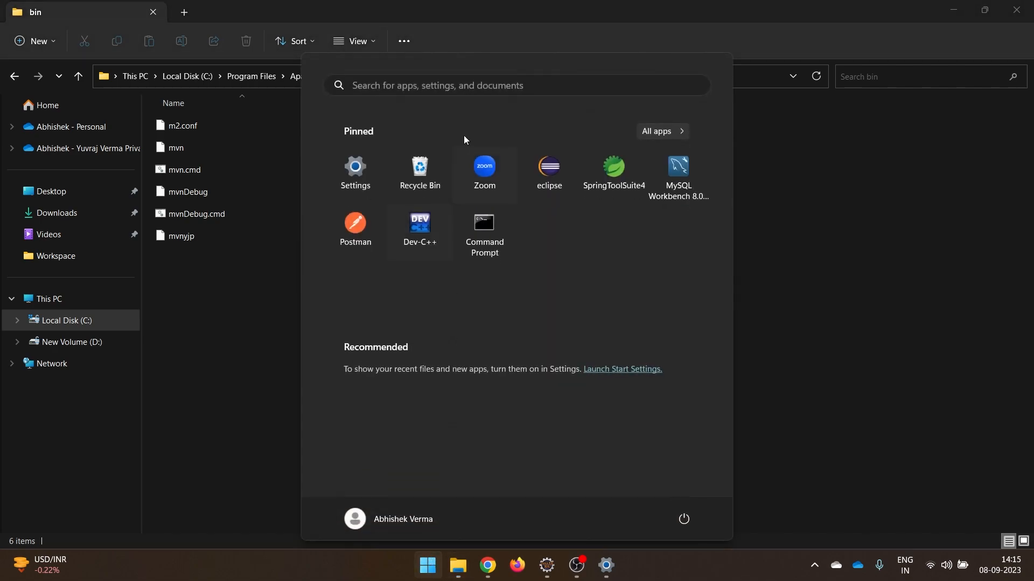
left_click(490, 250)
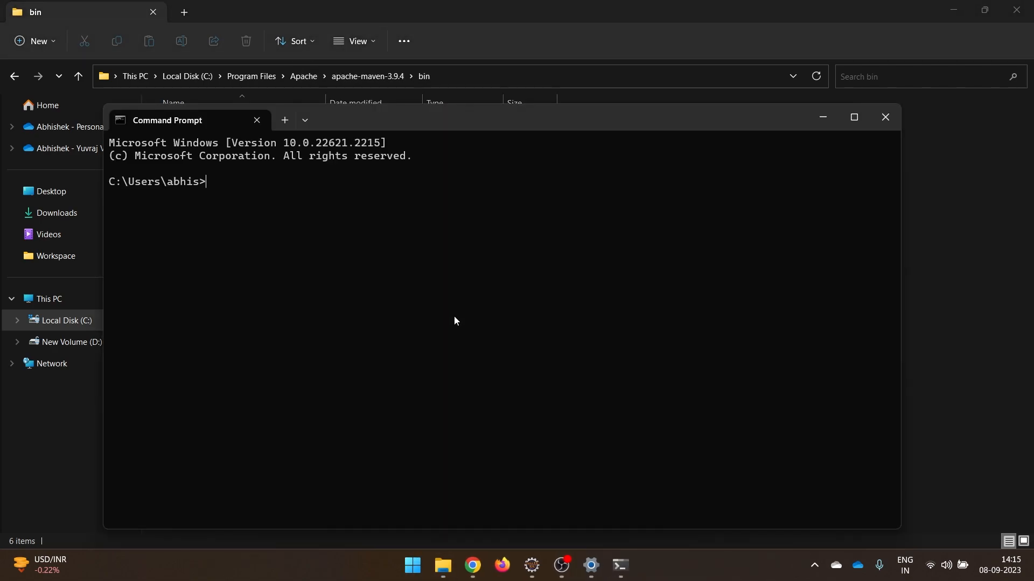
type("java ")
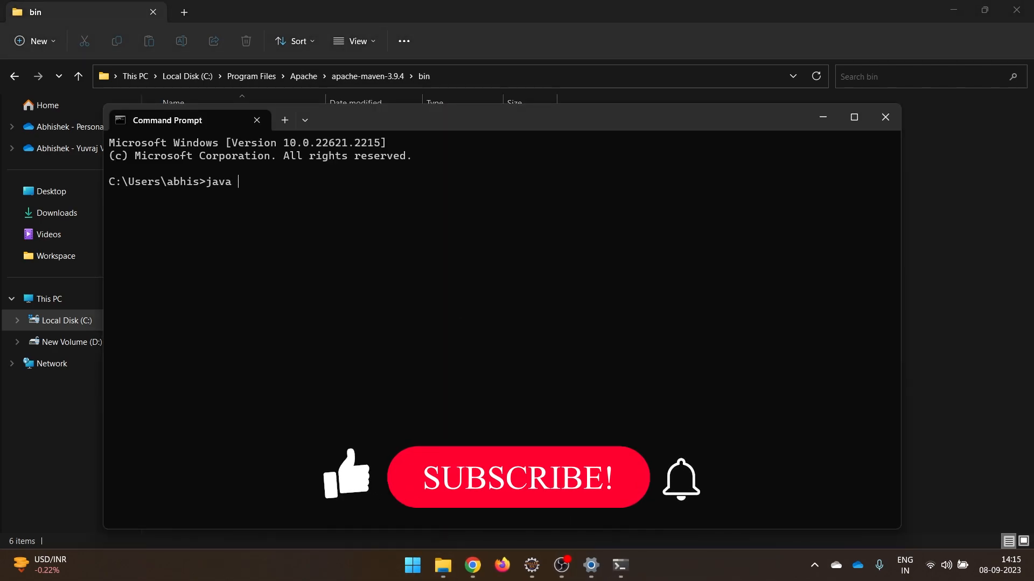
type("-version")
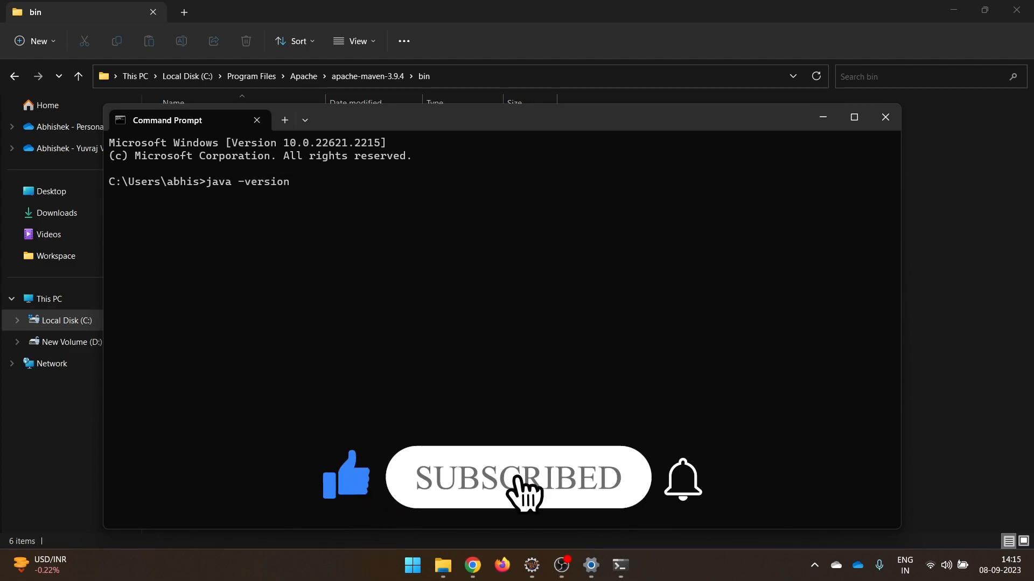
key("Return")
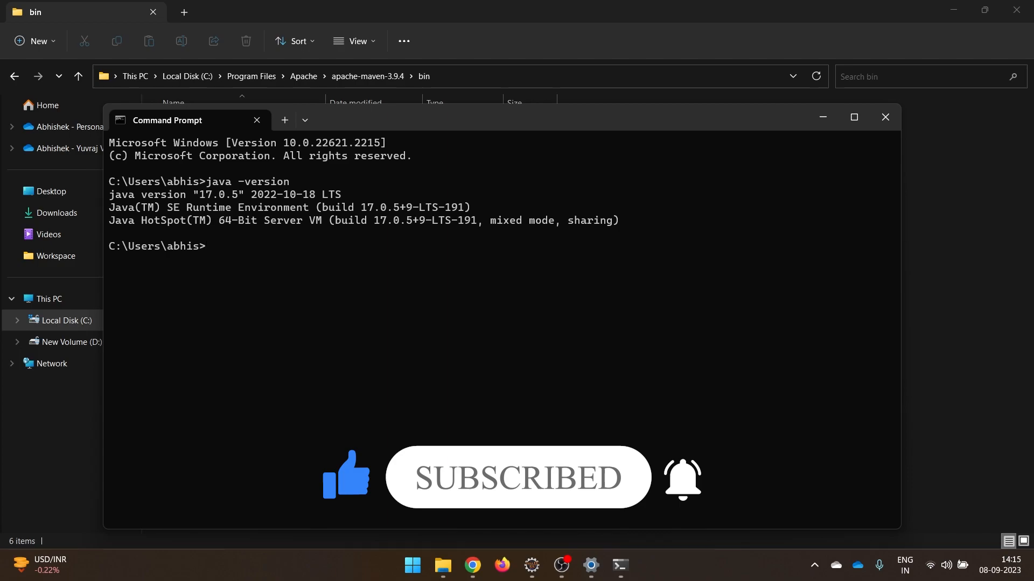
type("mvn -v")
key("Return")
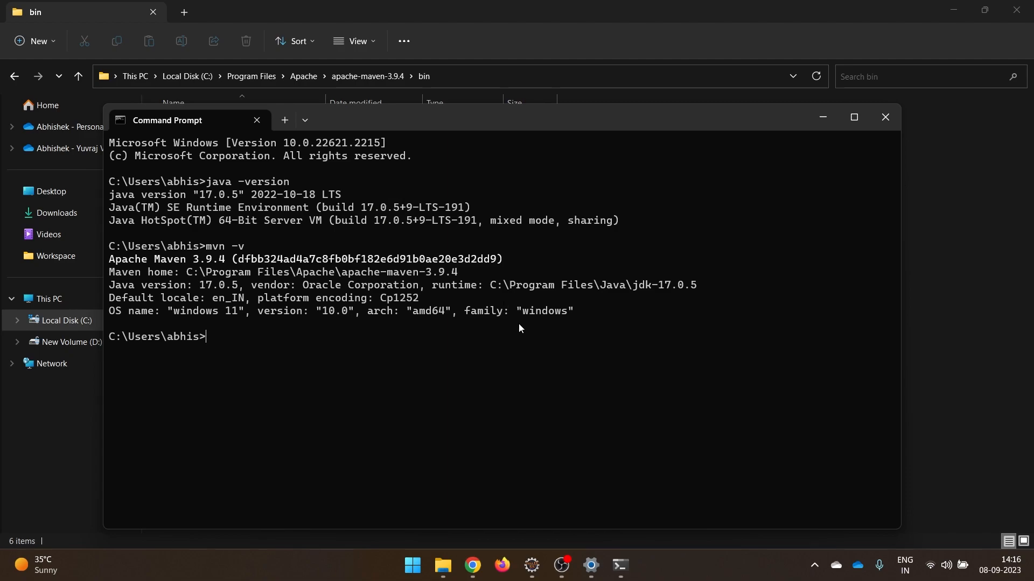
Look at the projects in Eclipse and open the Demo1 project folder from Workspace in File Explorer.
left_click(532, 566)
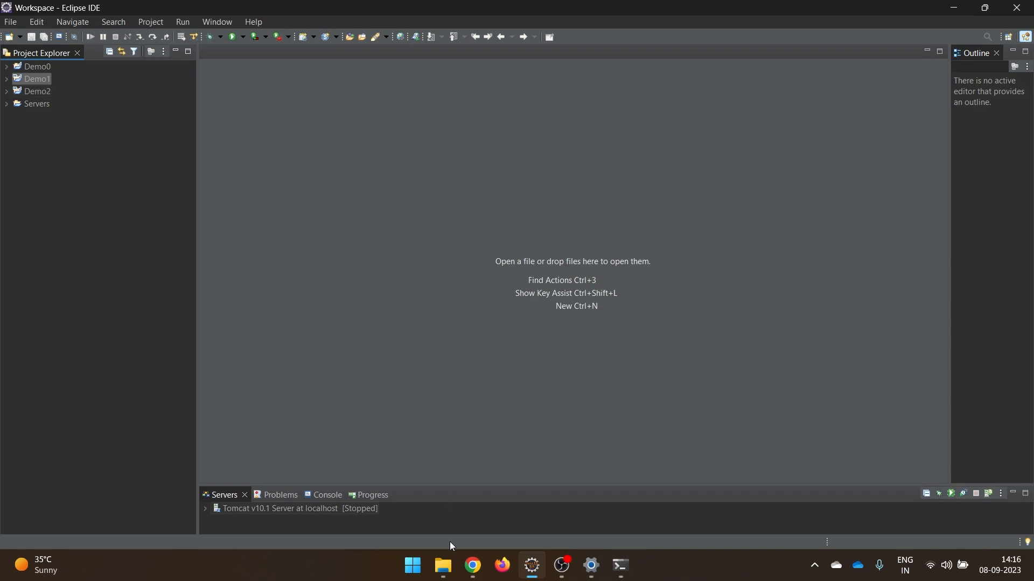
left_click(444, 575)
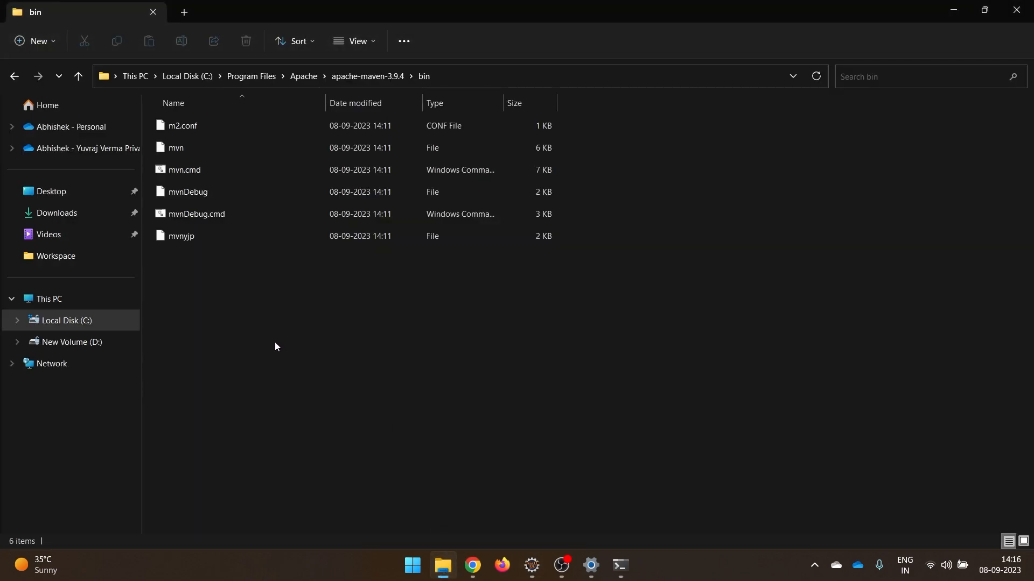
left_click(98, 261)
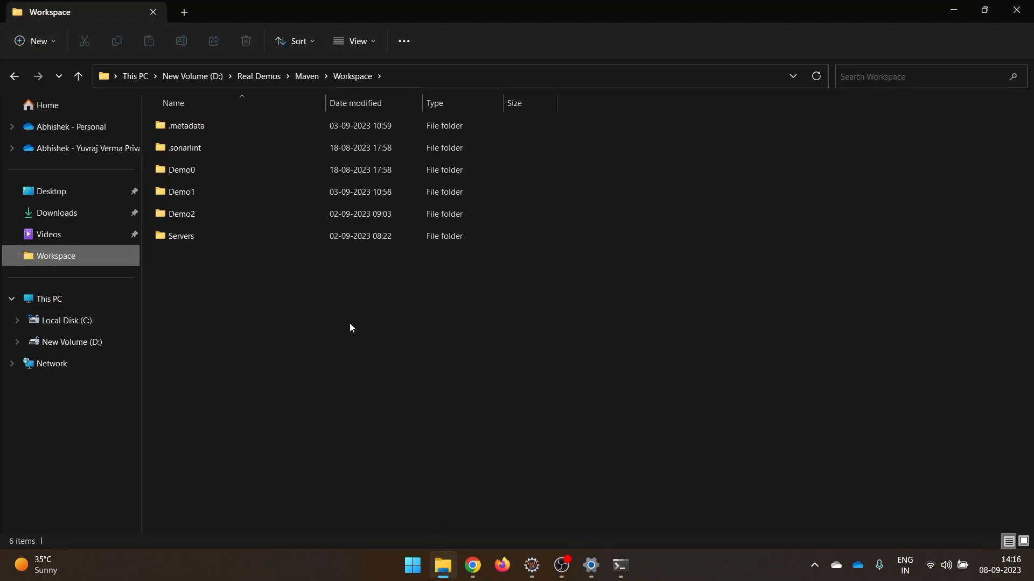
double_click(270, 194)
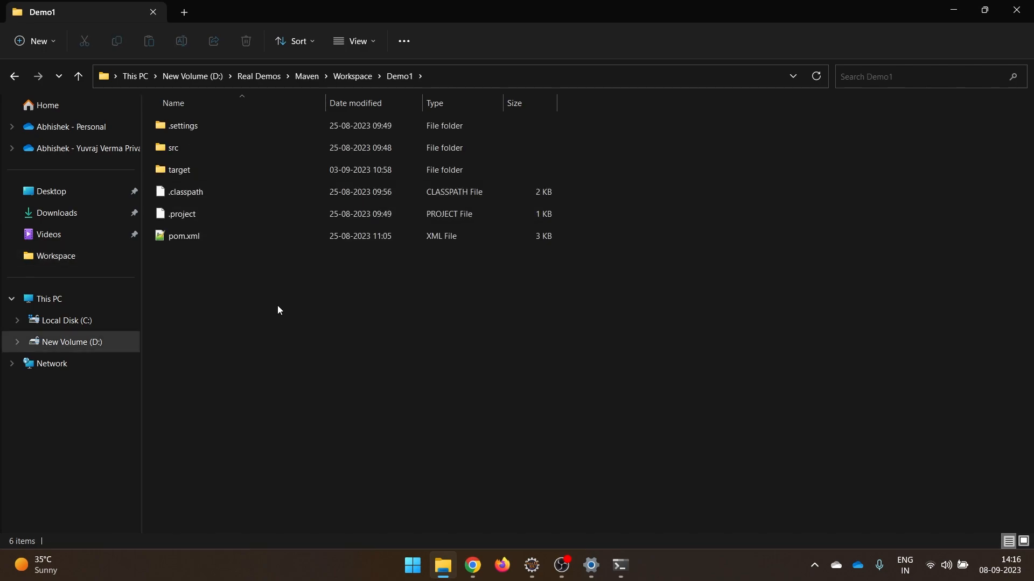
mouse_move(210, 242)
mouse_move(619, 572)
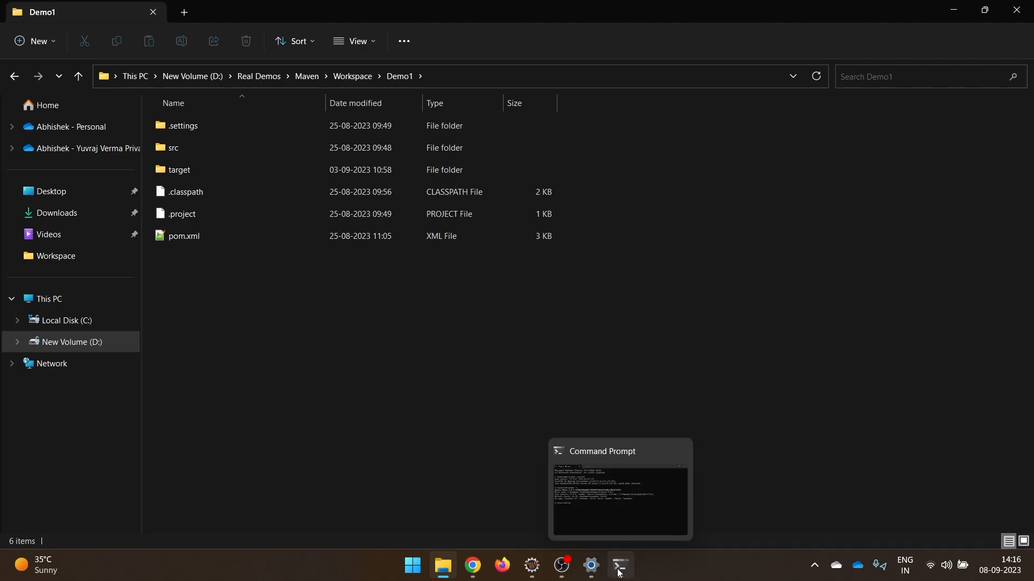
Close the old Command Prompt, open a new one in the Demo1 folder with cmd, and reposition its window over File Explorer.
left_click(619, 571)
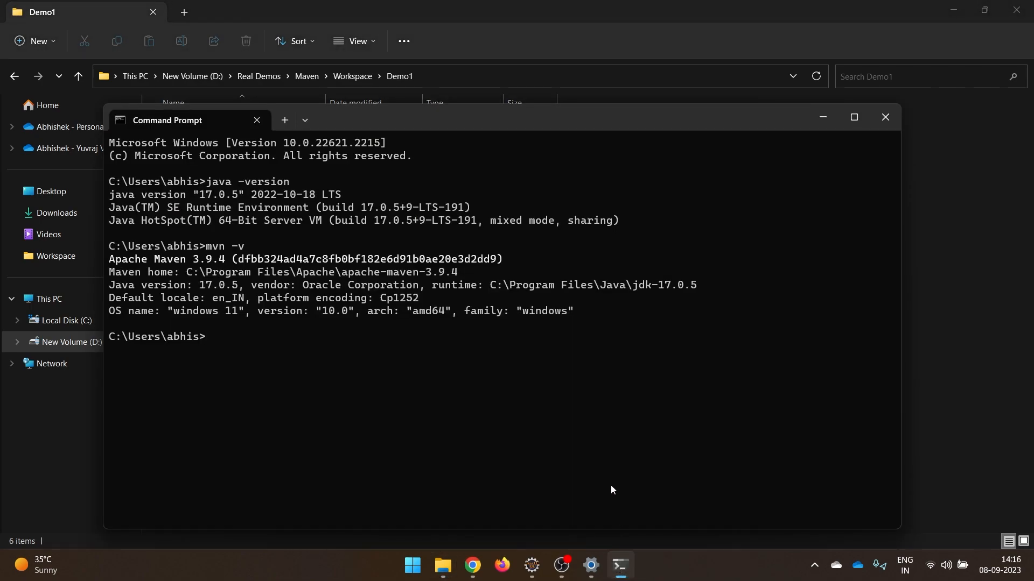
left_click(883, 133)
left_click(582, 78)
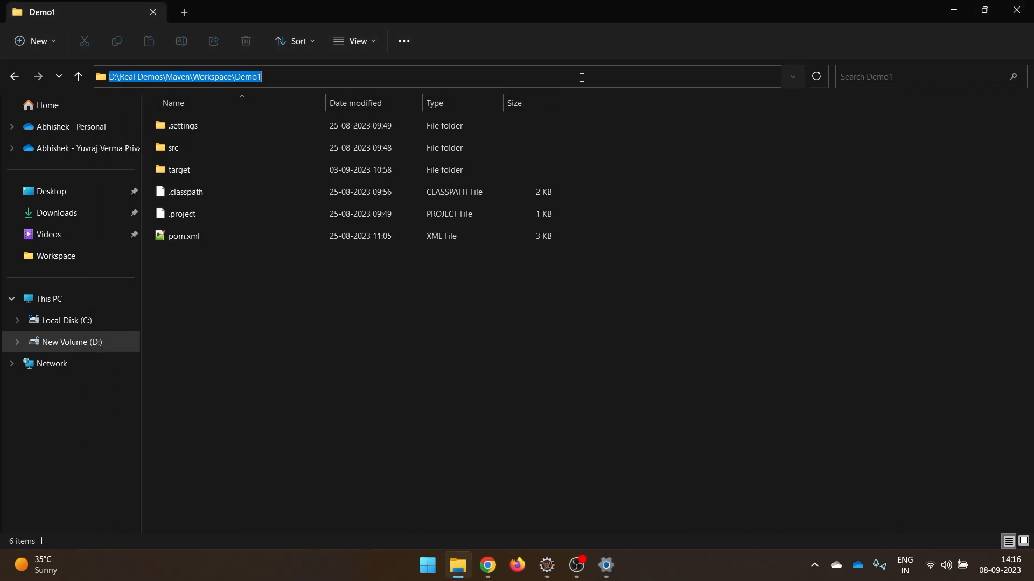
type("cmd")
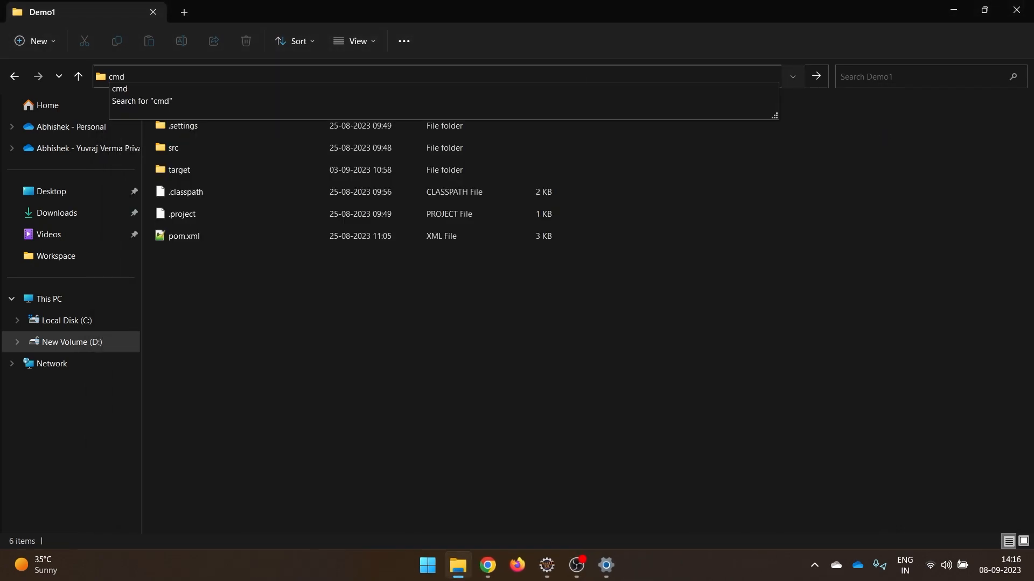
key("Return")
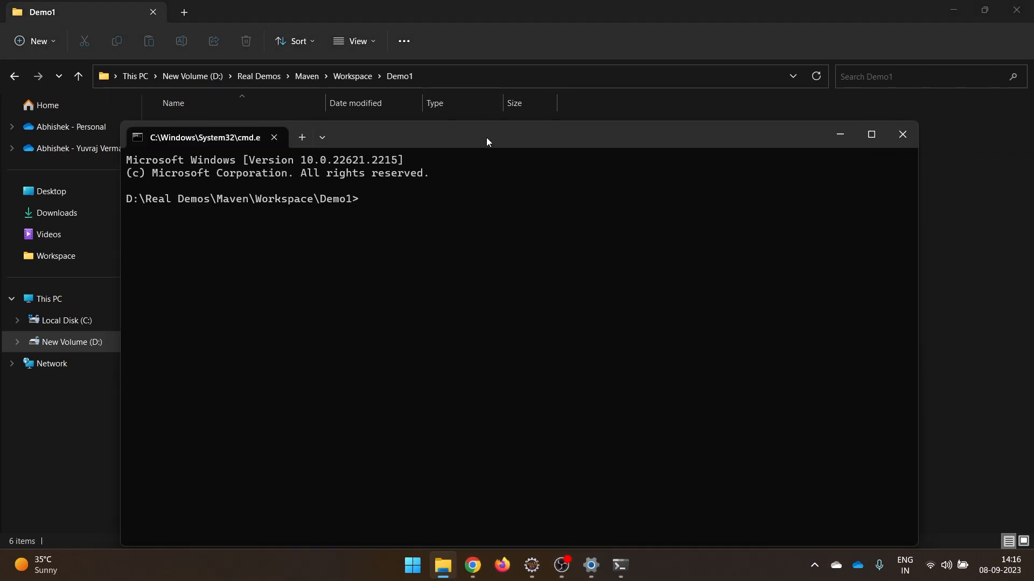
left_click_drag(486, 141, 486, 114)
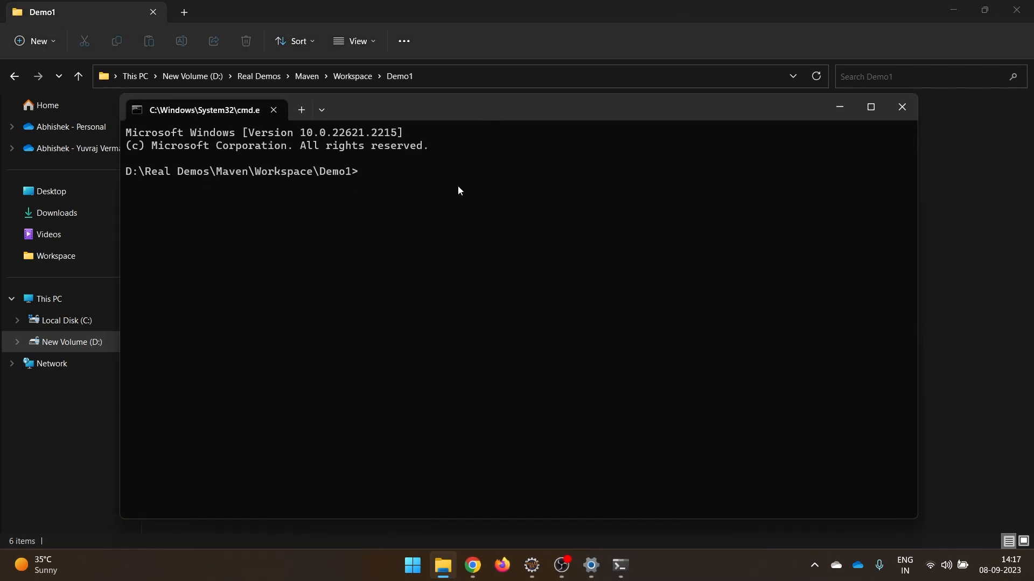
left_click_drag(480, 119, 544, 289)
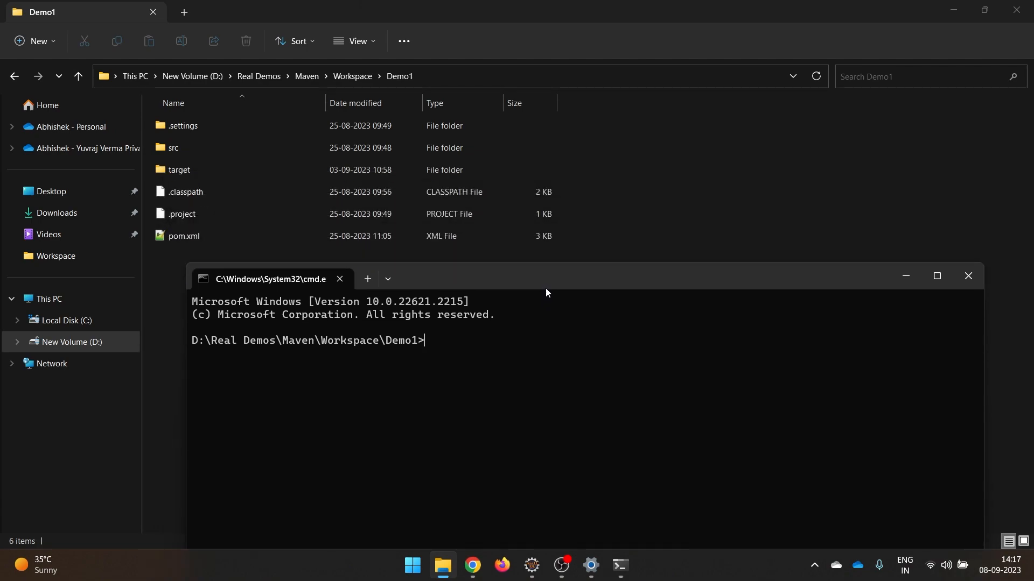
left_click_drag(545, 289, 490, 102)
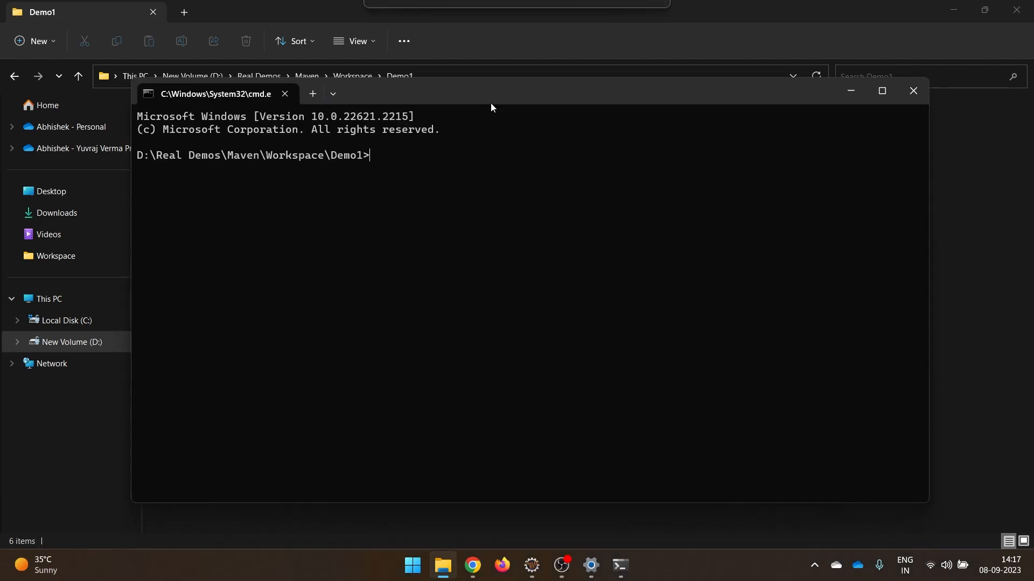
Enter mvn clean at the Demo1 prompt without running it, and inspect the project's target folder in File Explorer.
type("m")
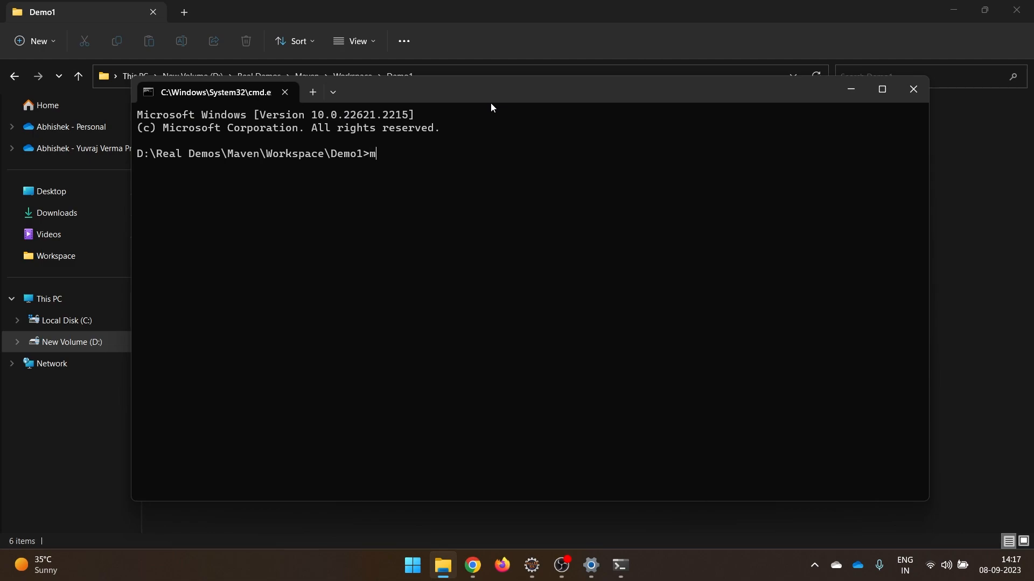
type("vn clean")
left_click(990, 353)
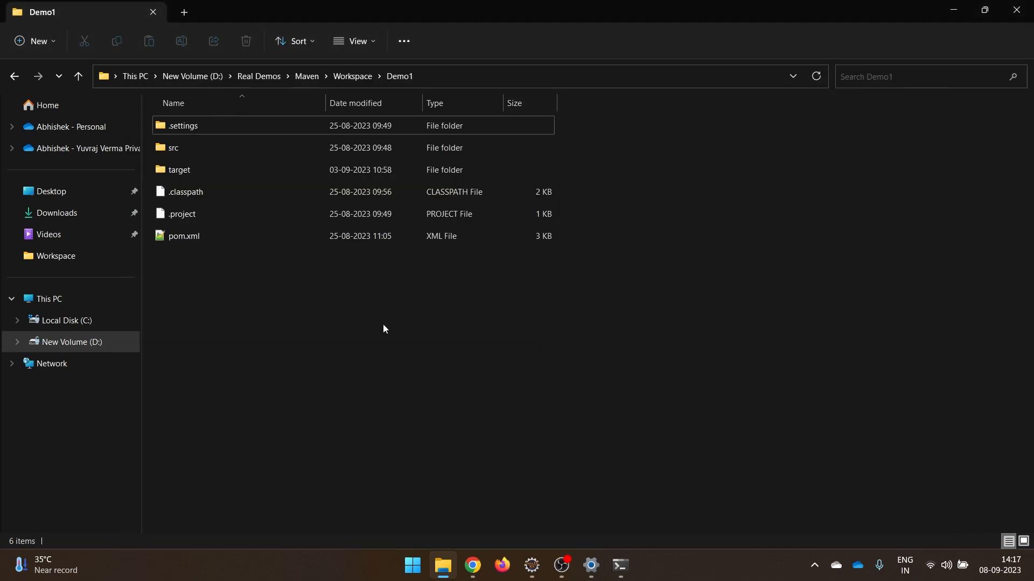
double_click(188, 170)
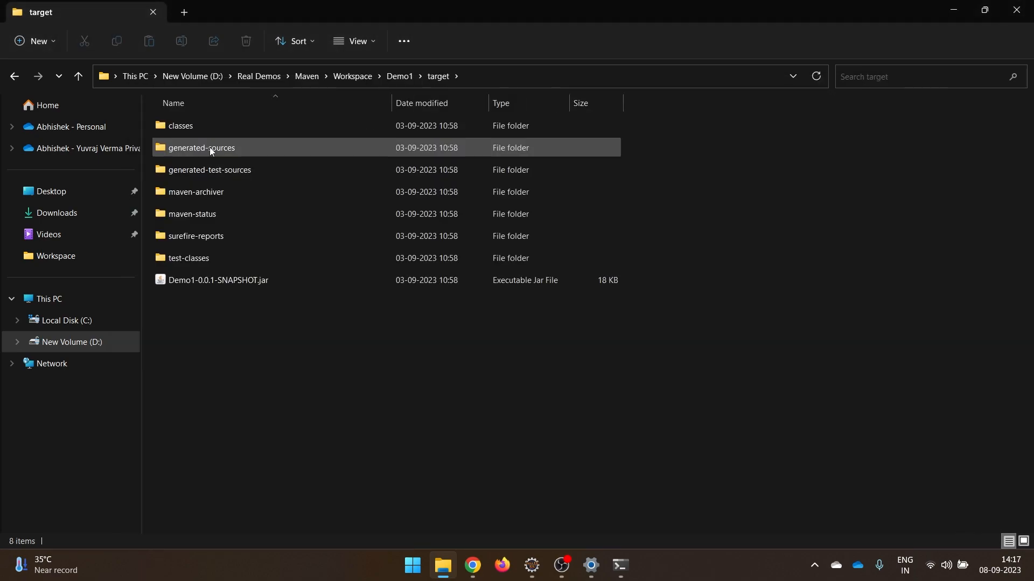
left_click(395, 81)
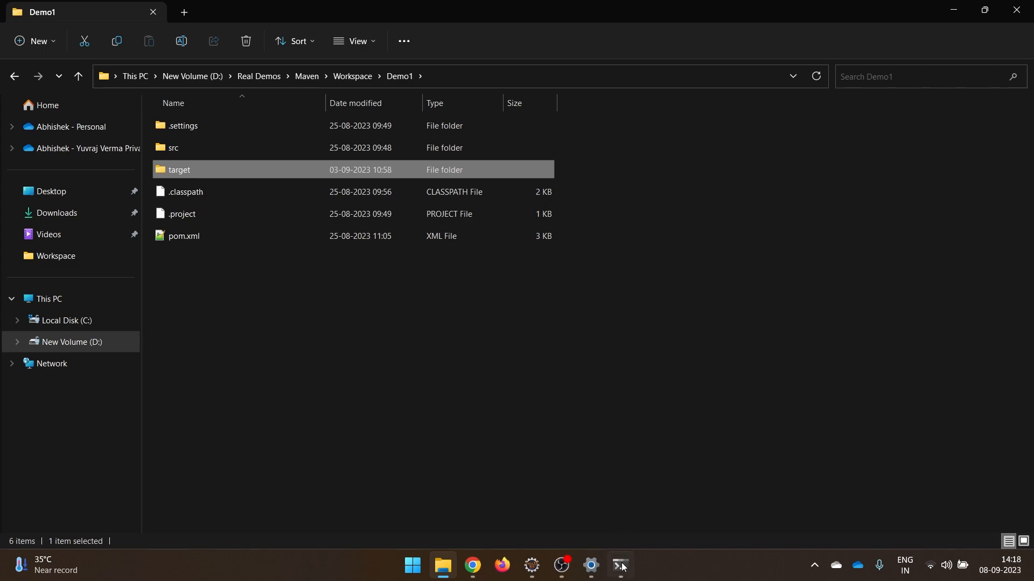
Run the entered mvn clean command in Command Prompt and refresh the Demo1 folder in File Explorer.
mouse_move(620, 566)
left_click(623, 532)
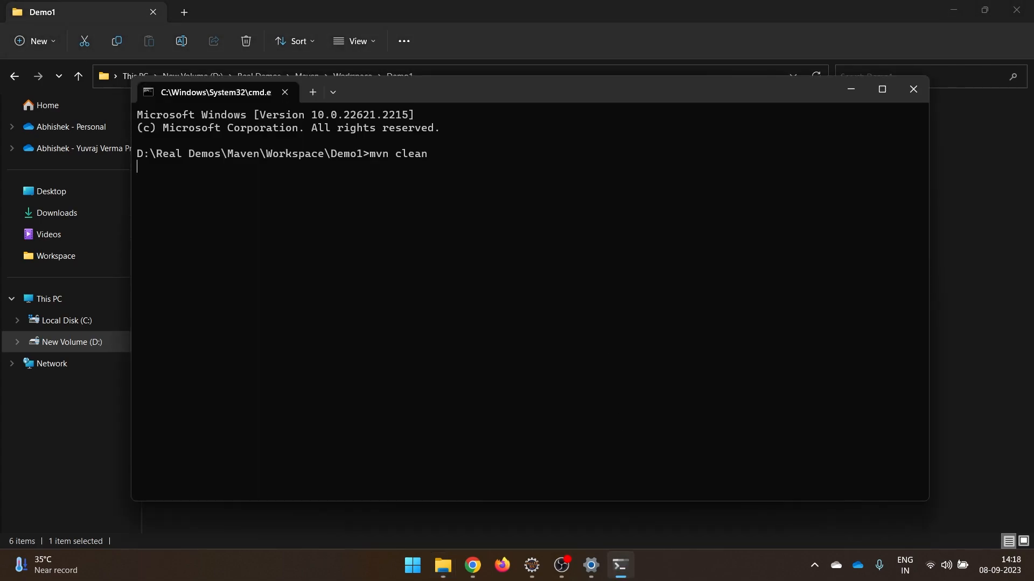
key("Return")
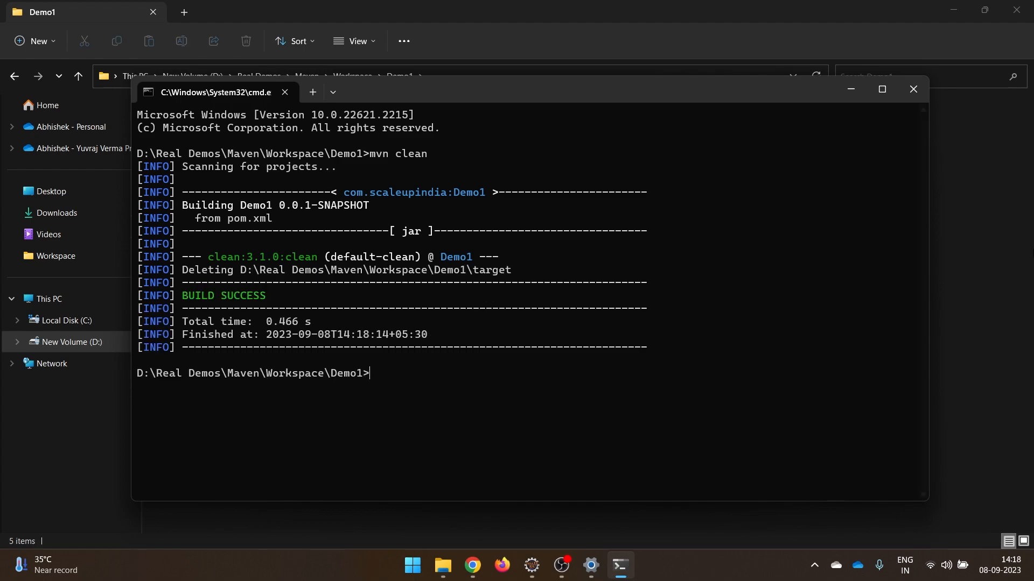
left_click(982, 277)
left_click(818, 76)
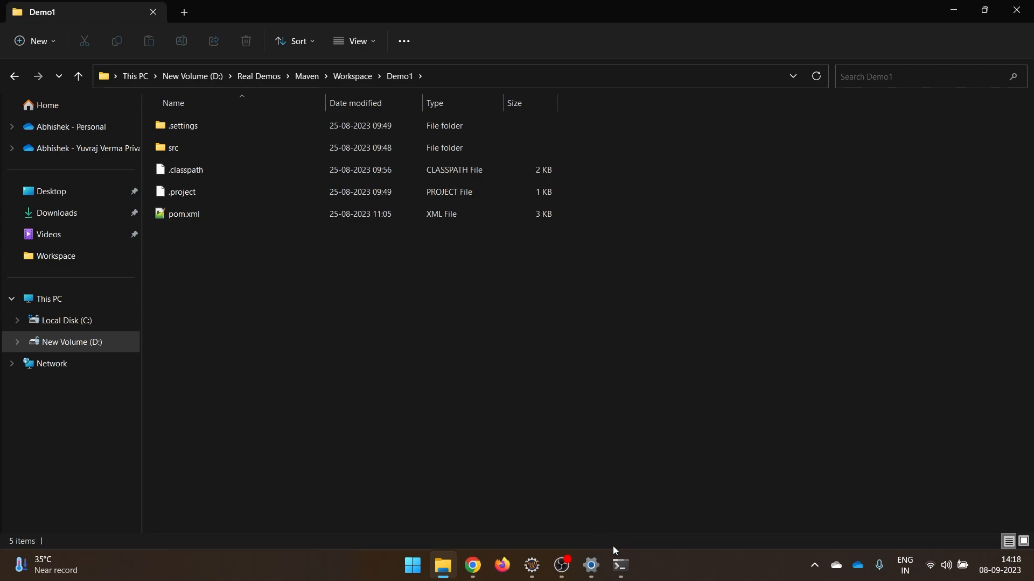
Return to Command Prompt and build the Demo1 project with mvn clean package.
left_click(620, 566)
type("mvn")
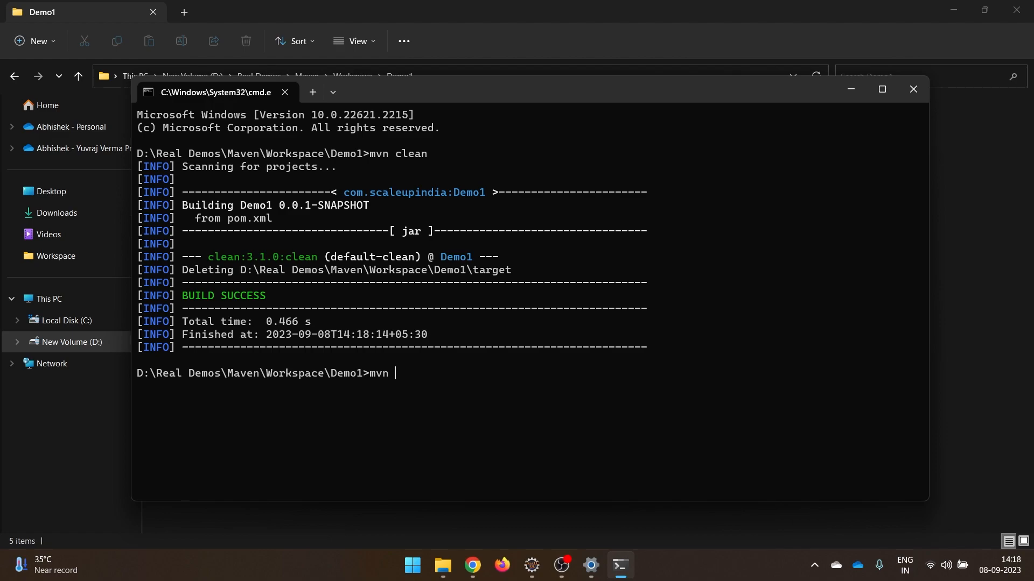
type(" clean package")
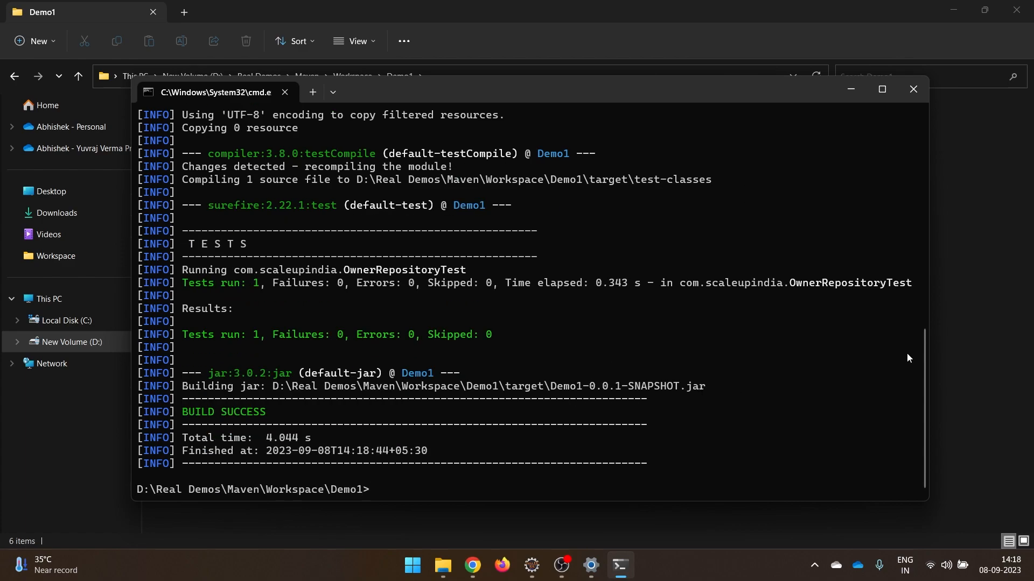
Check the contents of Demo1's target folder in File Explorer and return to the build output in Command Prompt.
left_click(1013, 340)
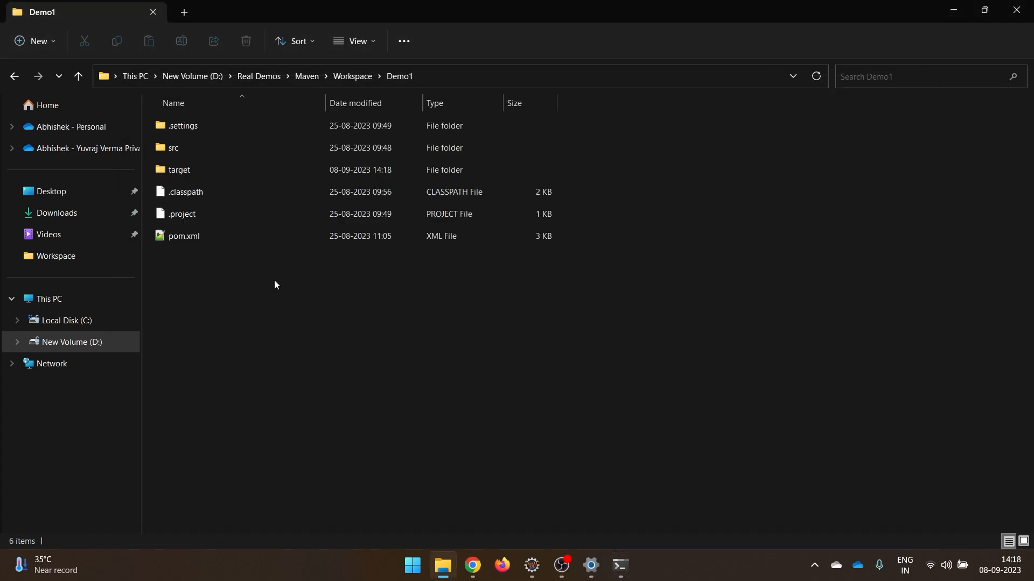
double_click(232, 169)
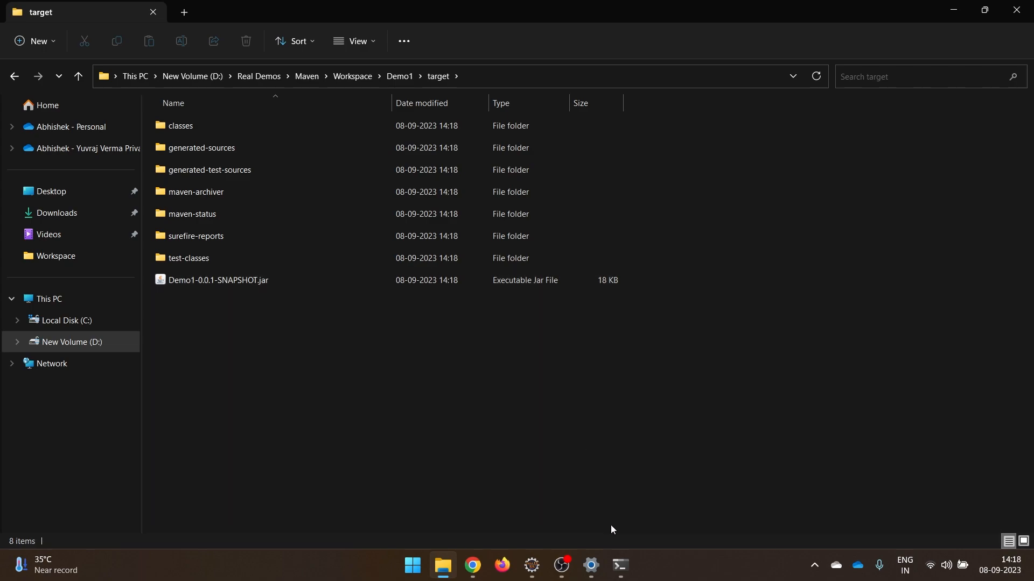
left_click(623, 572)
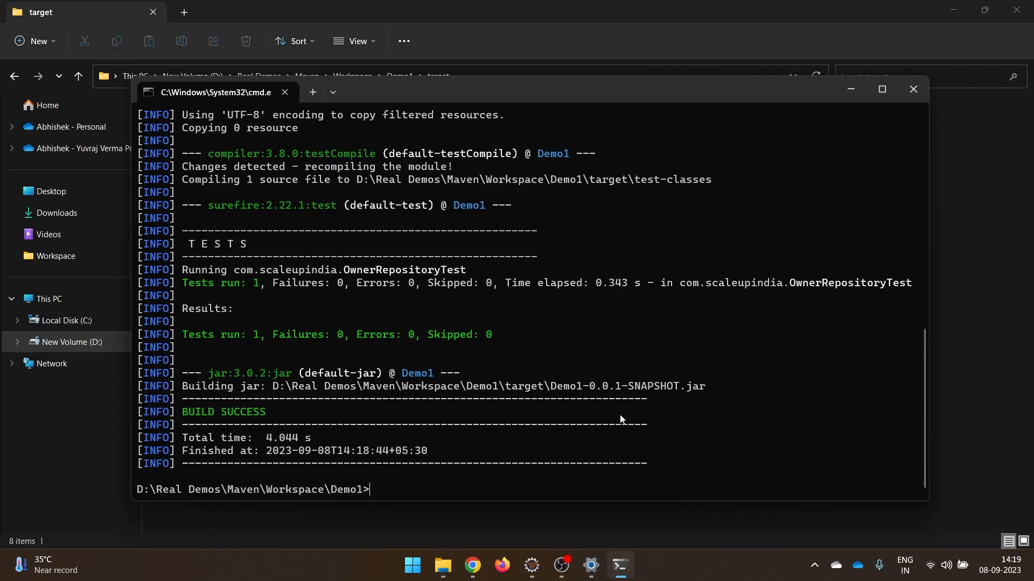